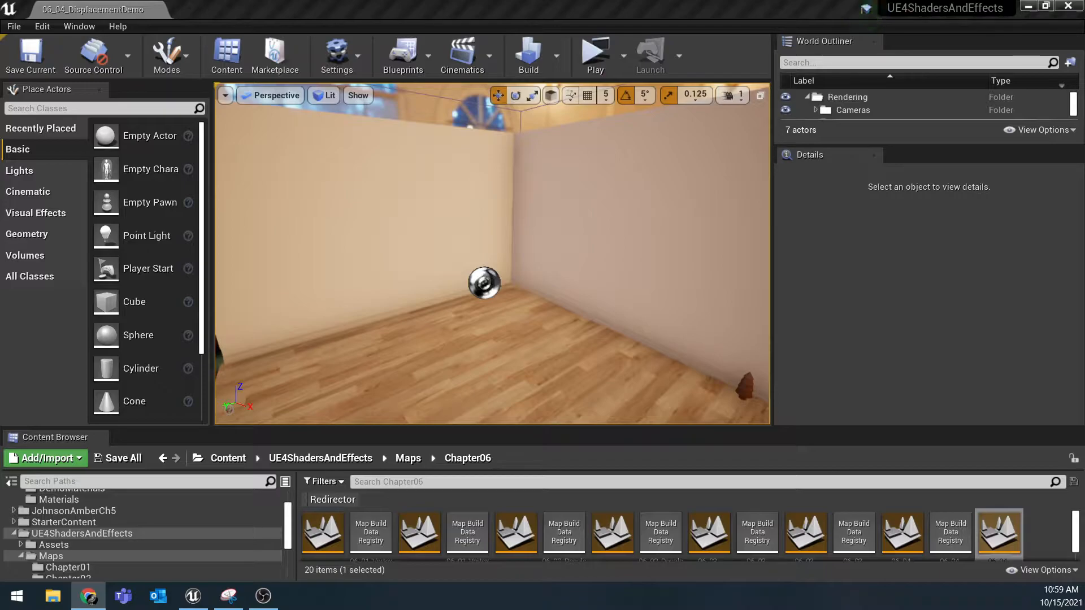
- Create a new material named M_BrickWall_Displacement in the Chapter06Practice/DemoMaterials folder
scroll(144, 534, up, 3)
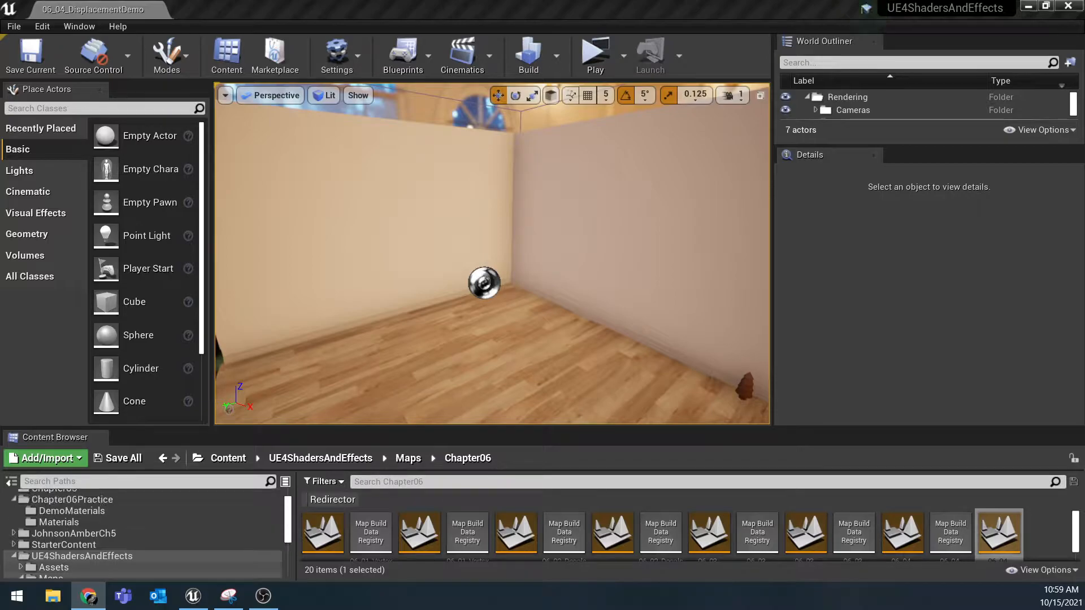
click(72, 533)
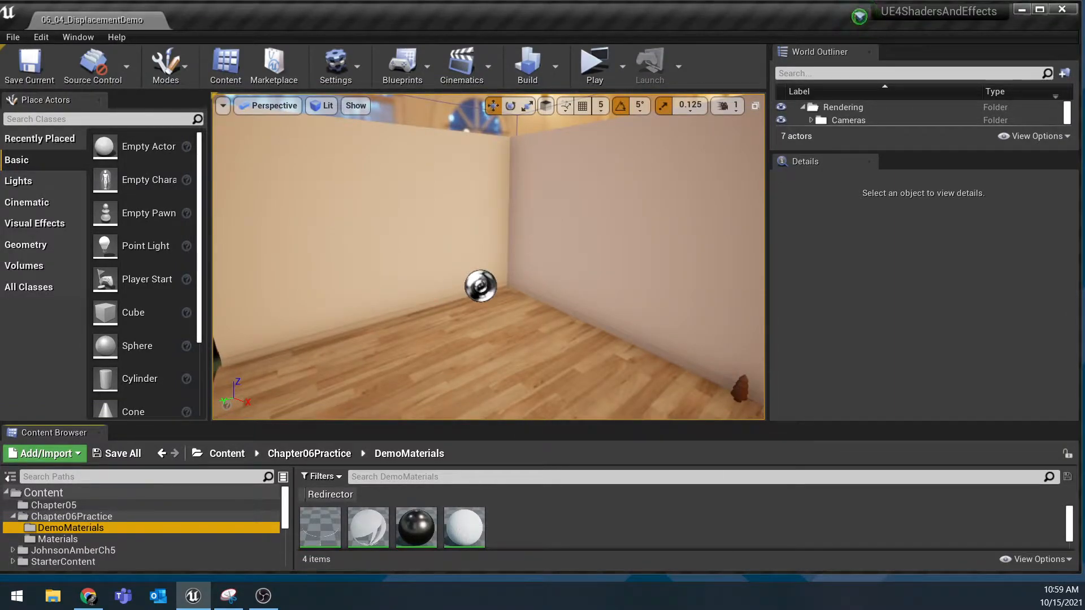
right_click(558, 518)
click(695, 238)
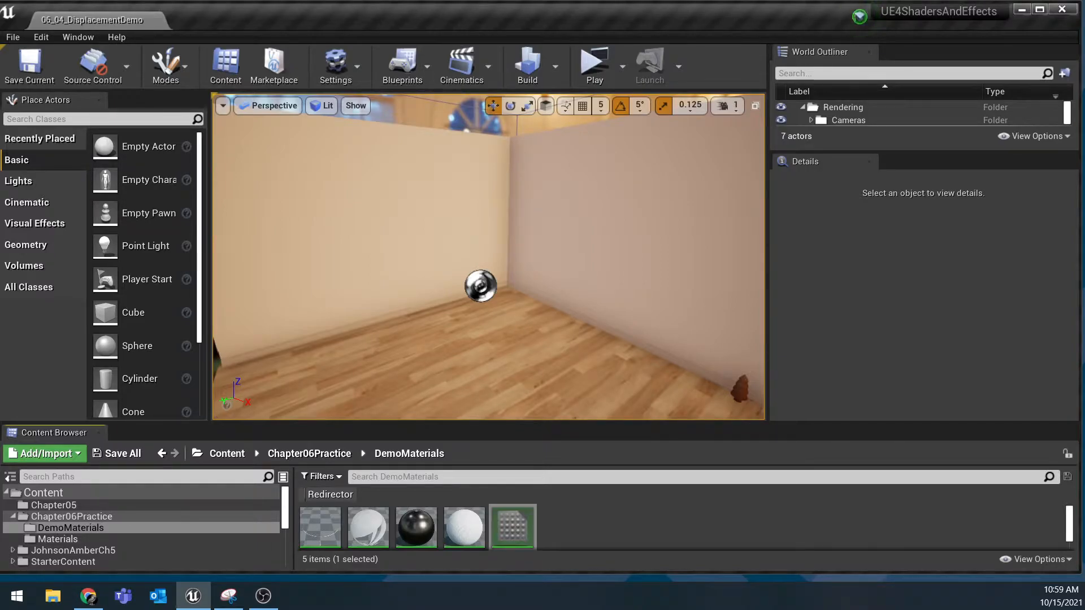
key(Return)
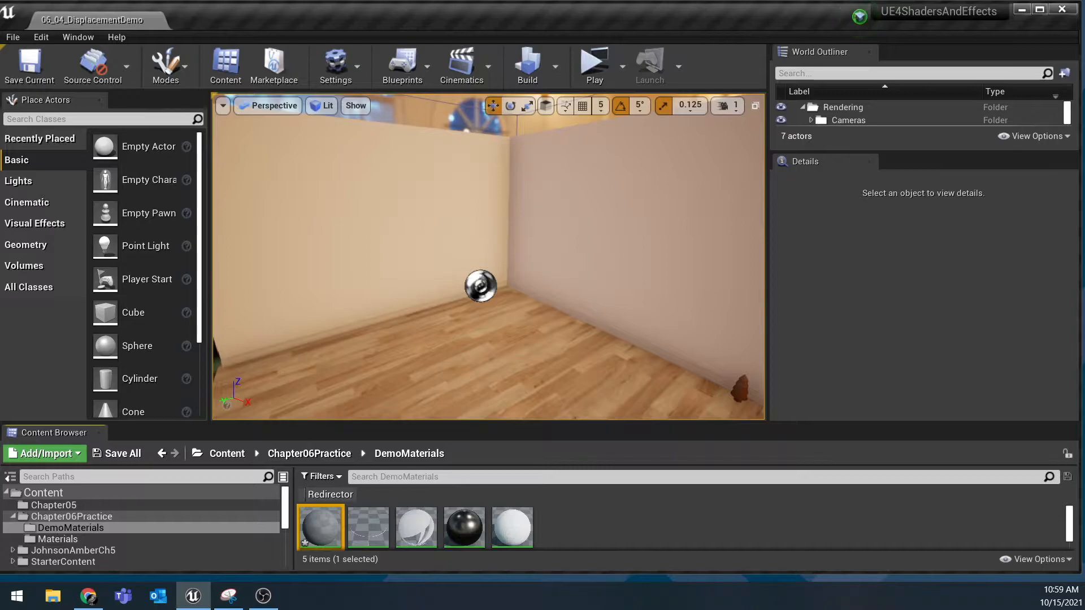
- Assign M_BrickWall_Displacement to material Element 1 of the SM_Walls_Corner_Tessellated mesh
drag(429, 422, 429, 387)
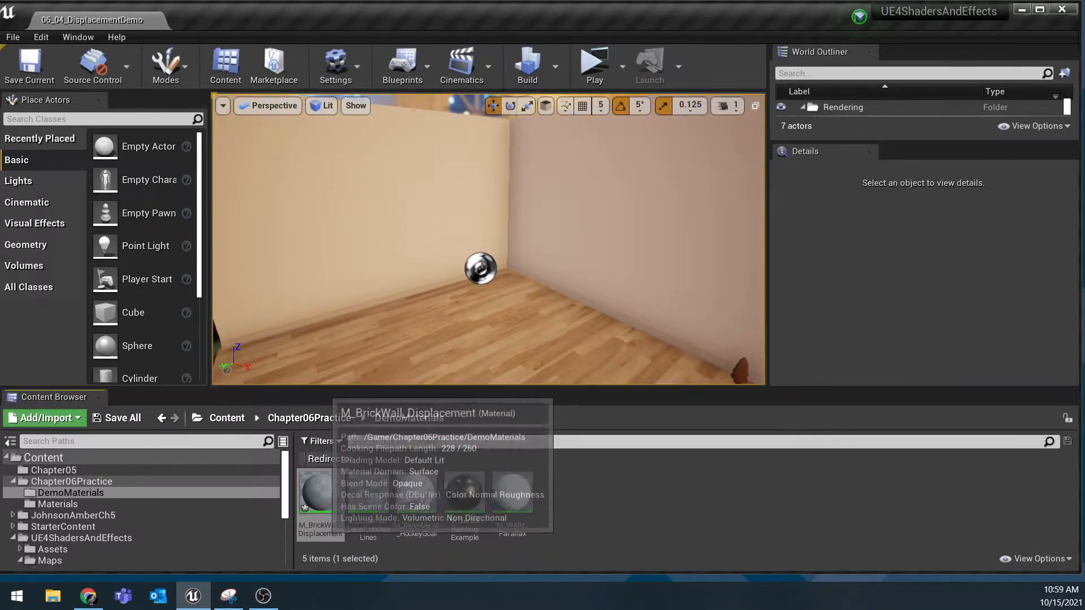
click(396, 226)
drag(320, 497, 902, 318)
right_drag(488, 239, 594, 220)
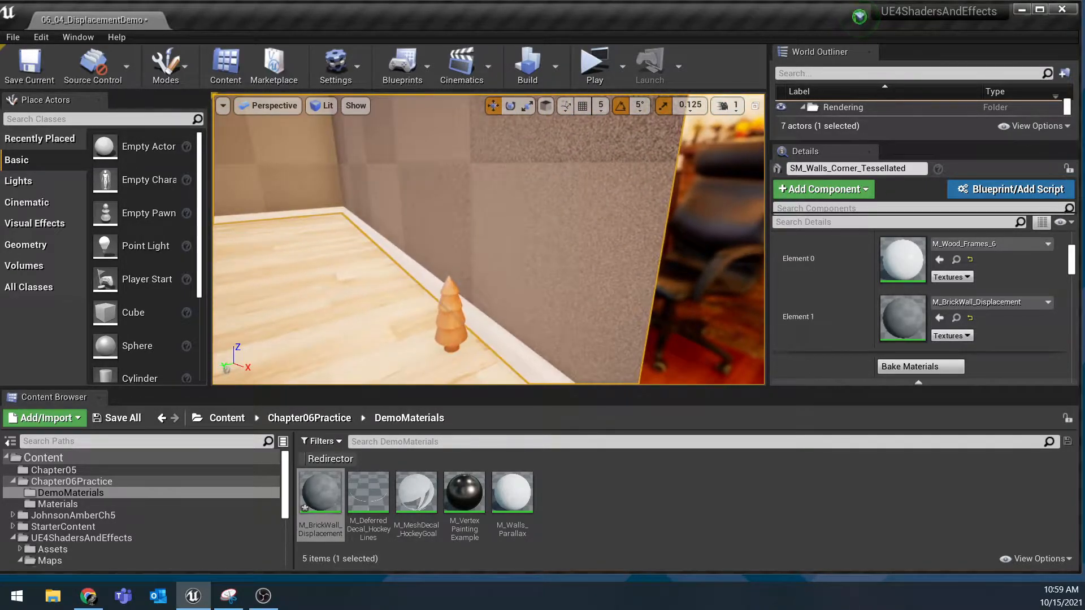
- Open M_BrickWall_Displacement for editing and make room in the graph beside its main node and for the material's property names
double_click(321, 495)
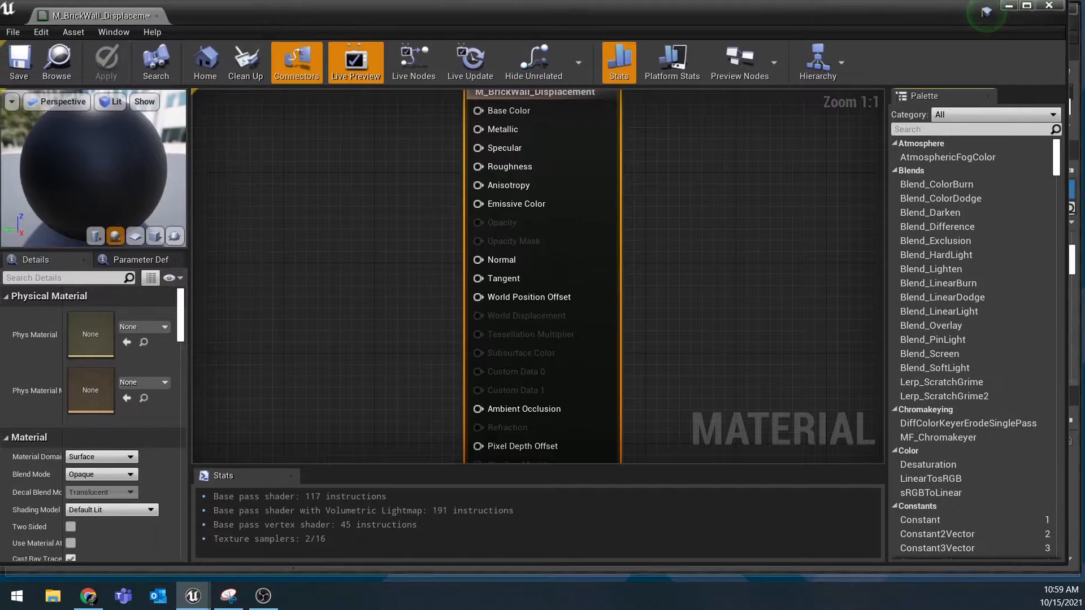
right_drag(411, 273, 552, 273)
scroll(452, 264, down, 2)
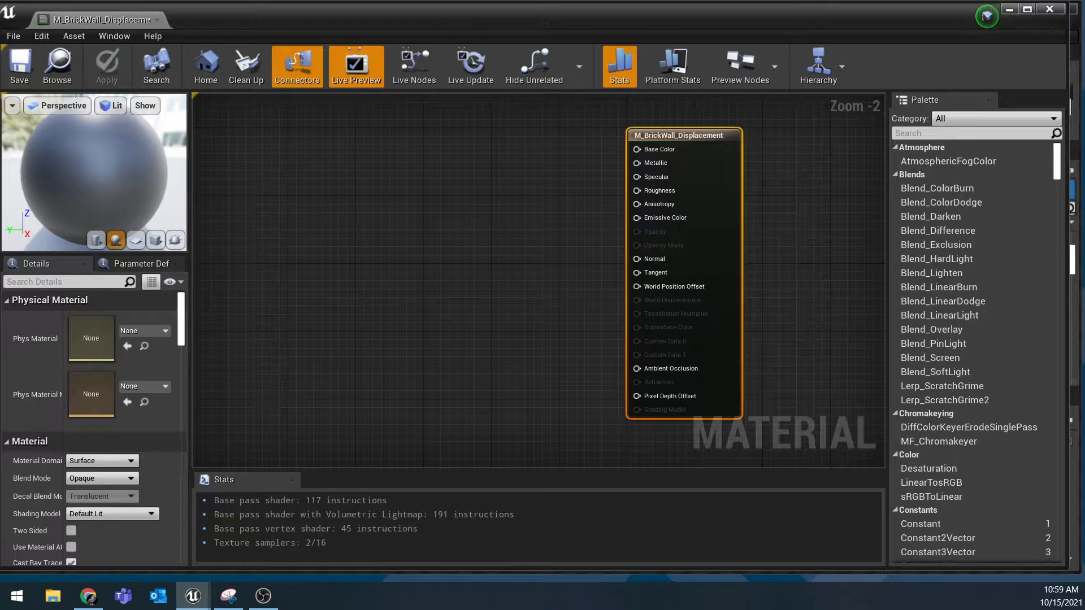
drag(637, 124, 645, 123)
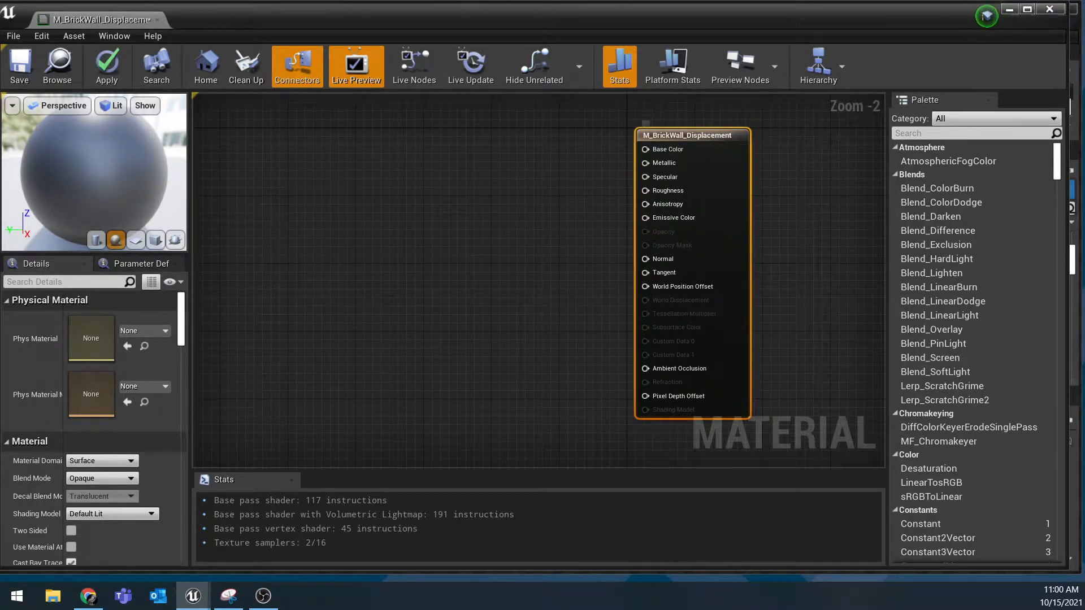
drag(190, 266, 216, 265)
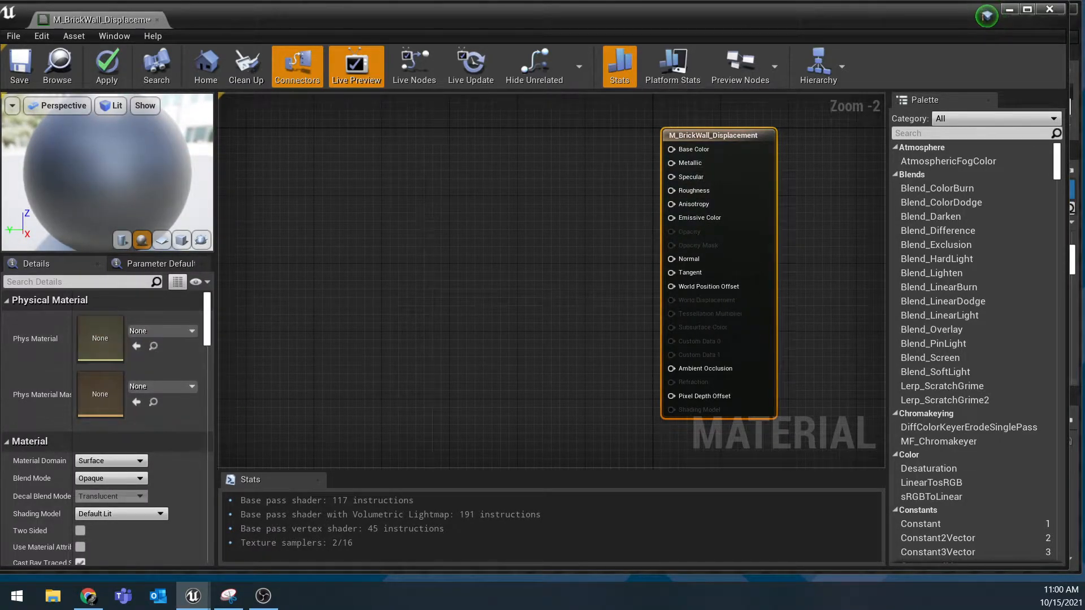
- Set the material's D3D11 tessellation mode to PN Triangles and its max displacement to 100
scroll(105, 396, down, 20)
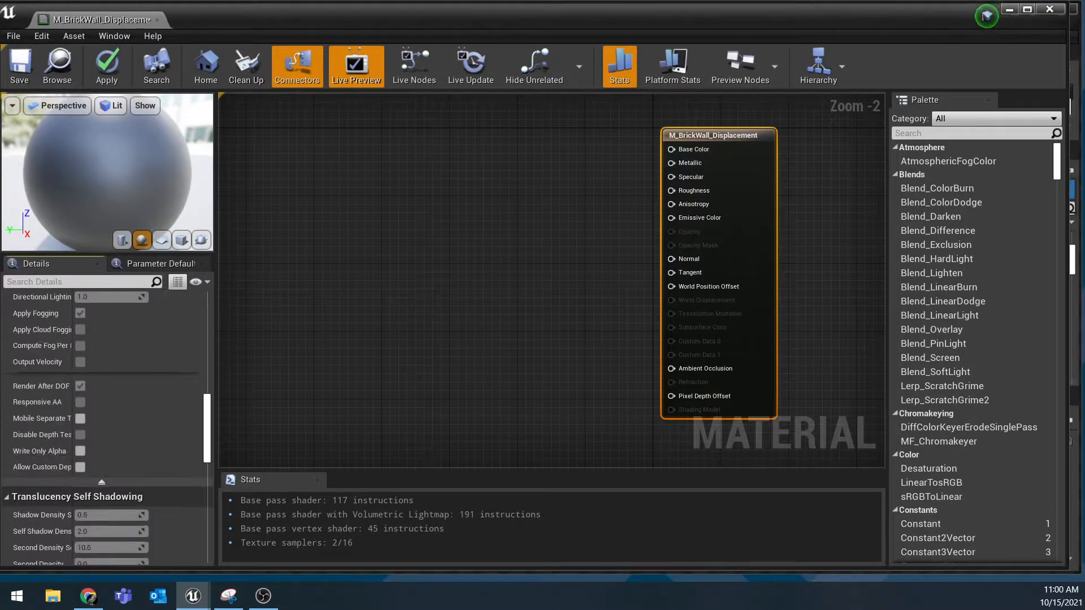
scroll(105, 396, down, 6)
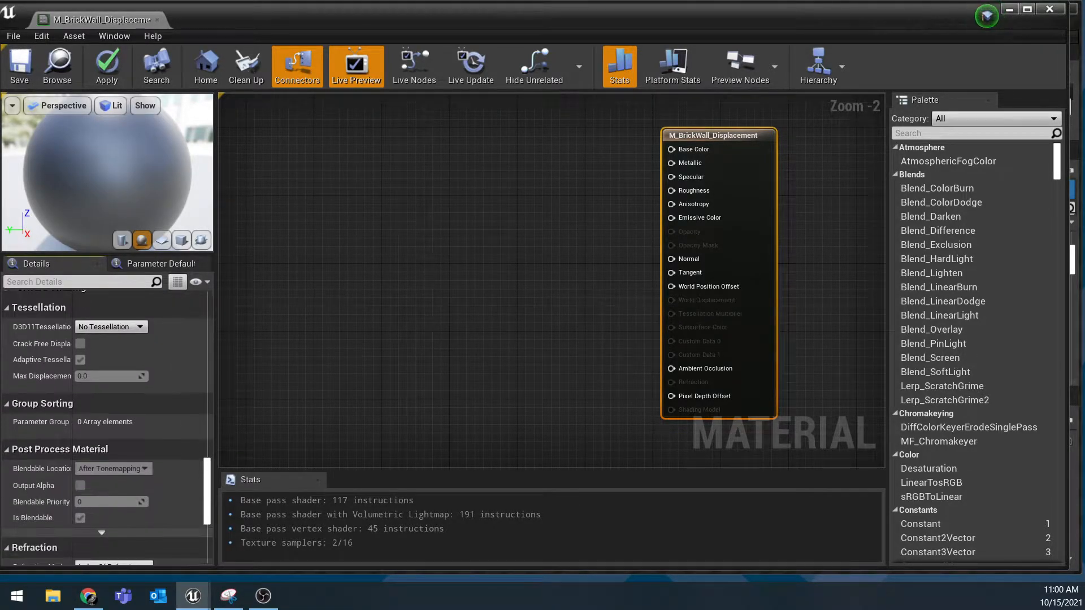
scroll(104, 395, up, 3)
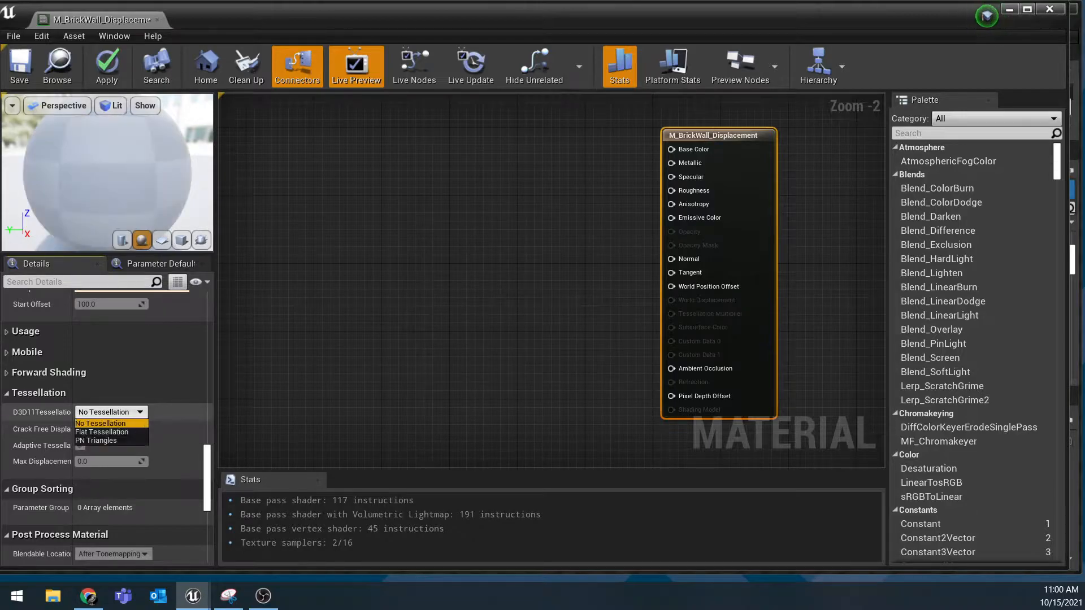
click(110, 411)
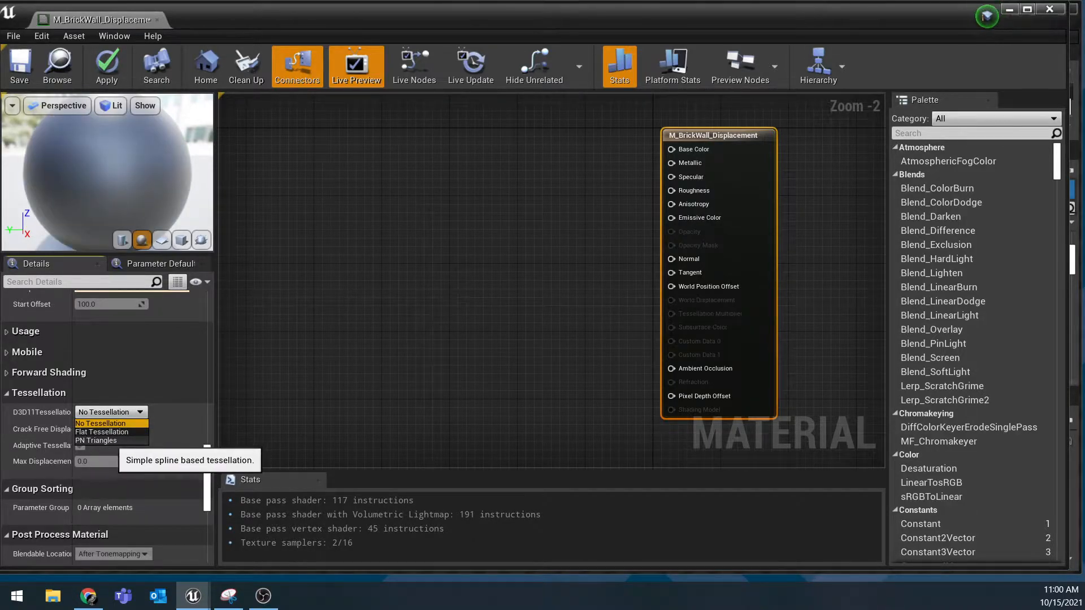
click(96, 440)
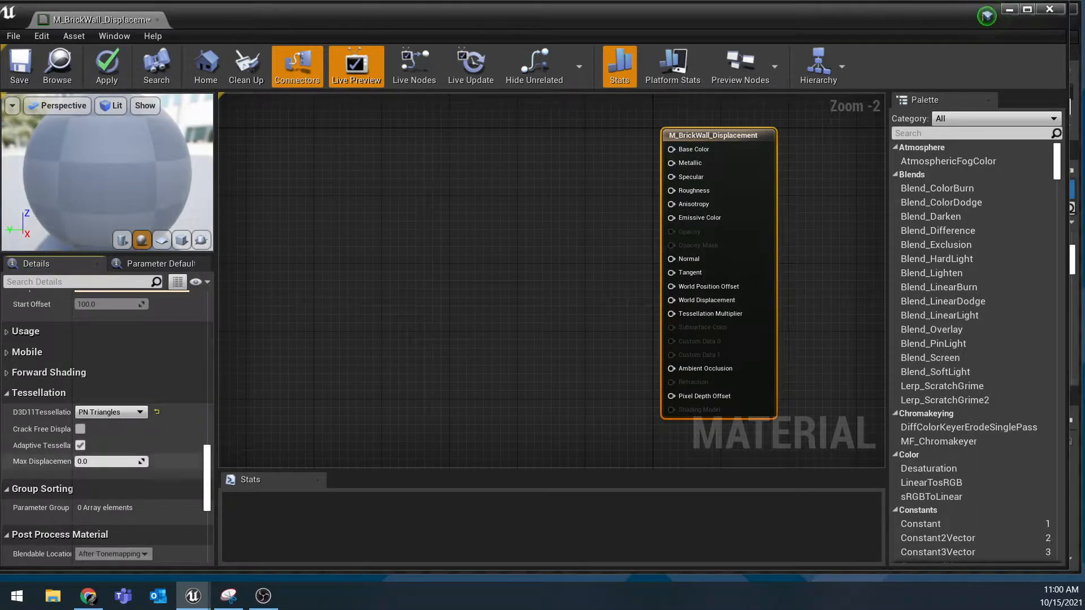
click(121, 461)
text(100)
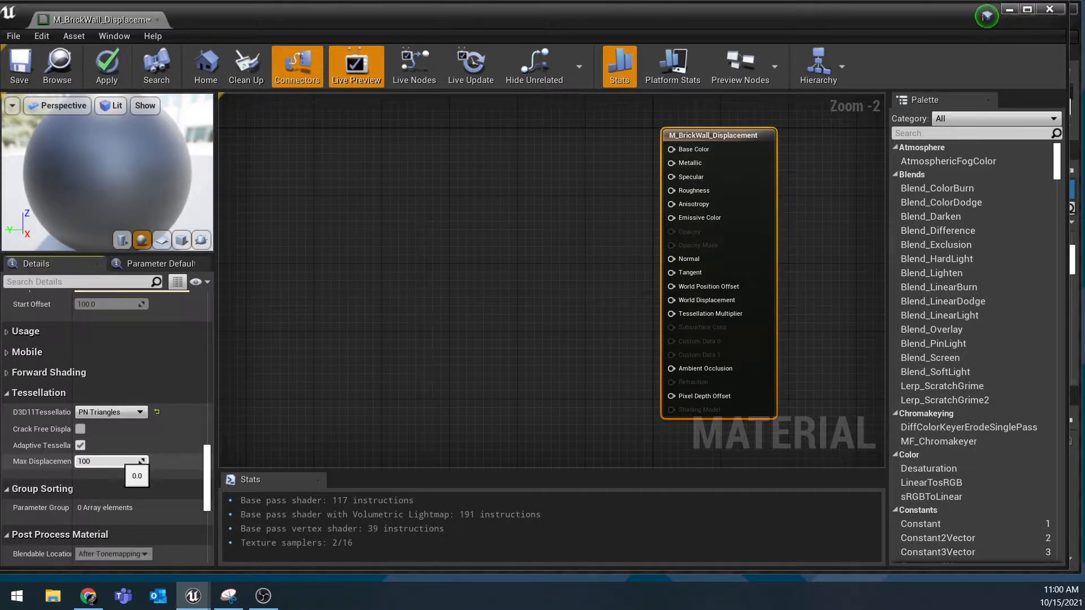
key(Return)
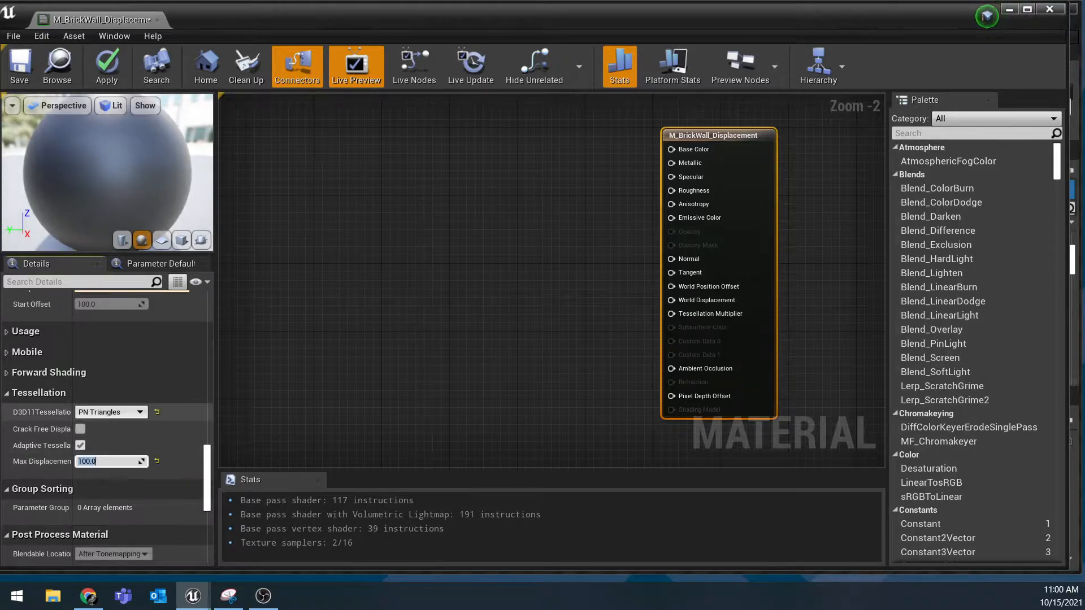
click(117, 412)
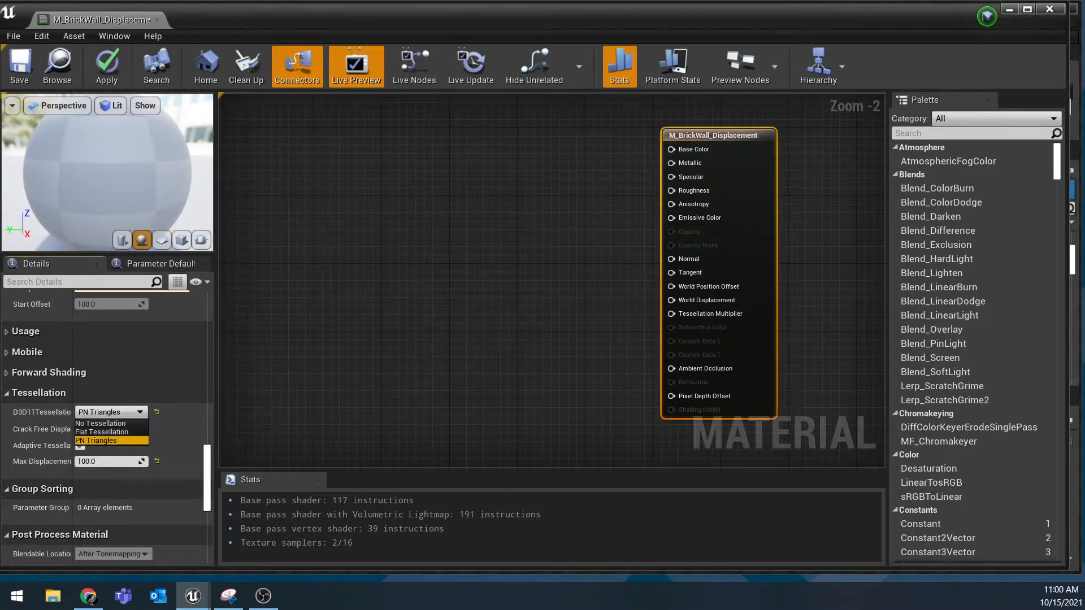
click(96, 440)
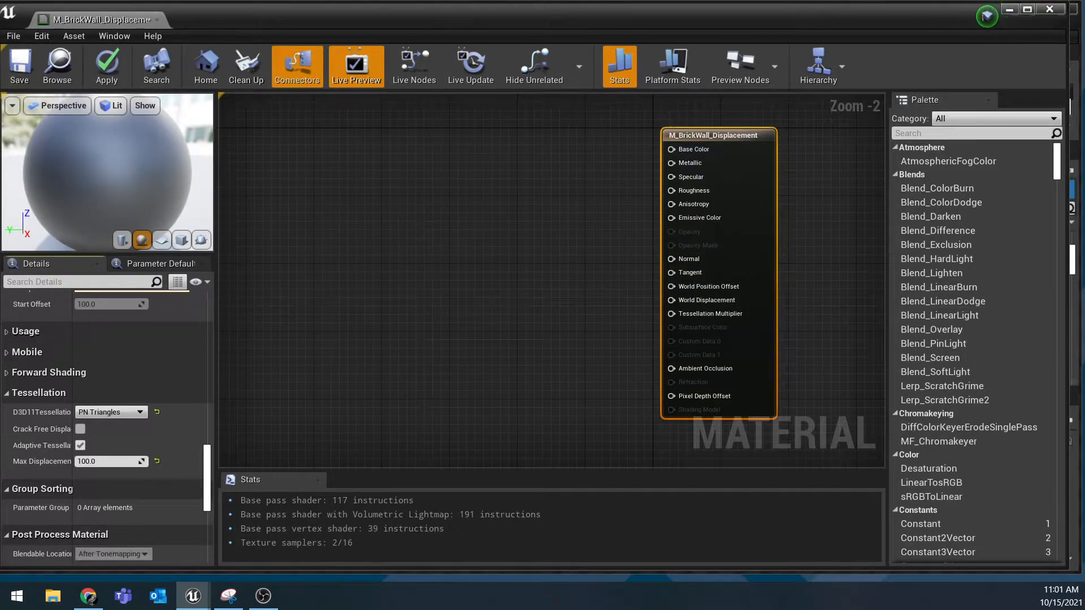
- Add a Texture Sample node that uses the T_Walls_Depth texture and place it well apart from the main material node
click(350, 251)
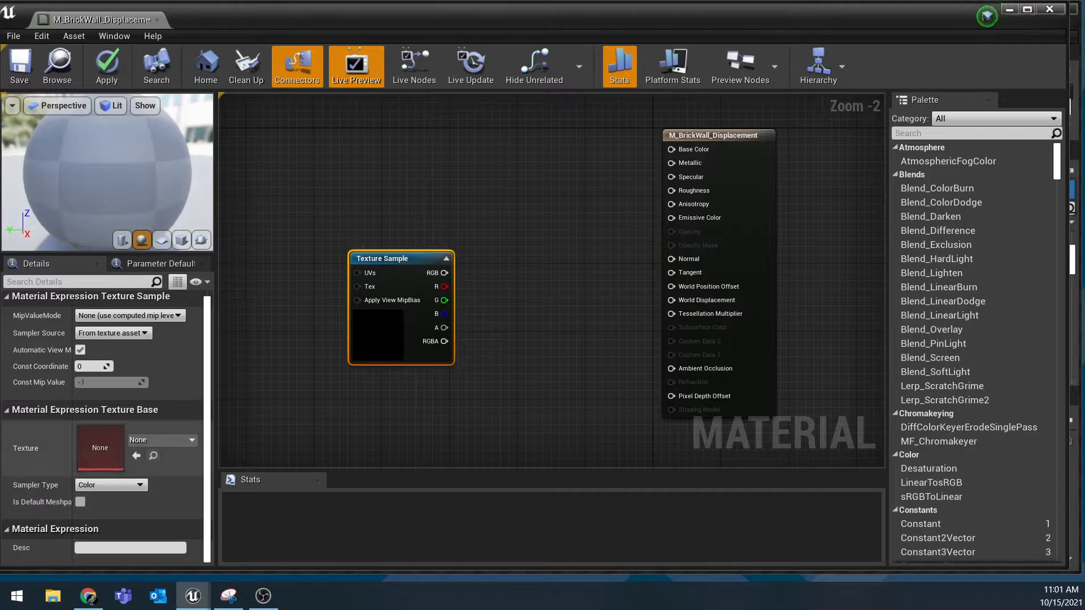
click(182, 441)
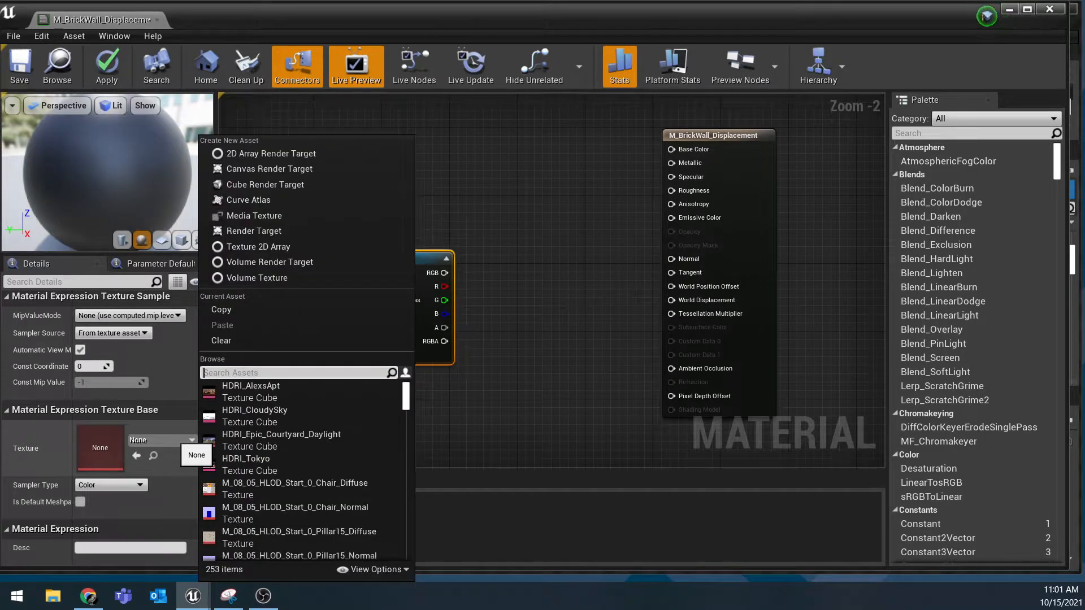
text(T_Wal)
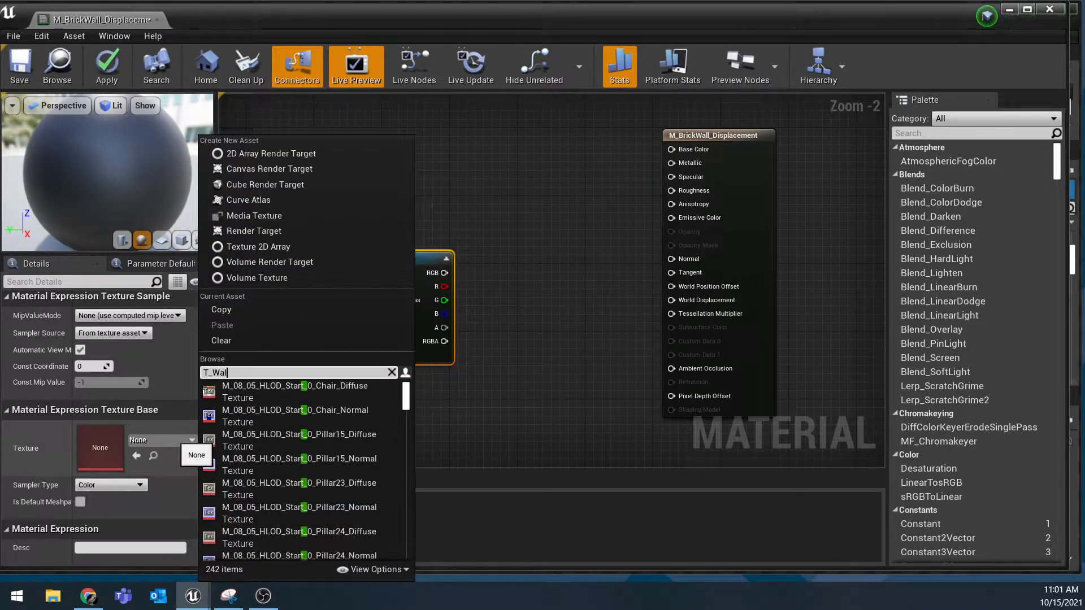
text(l)
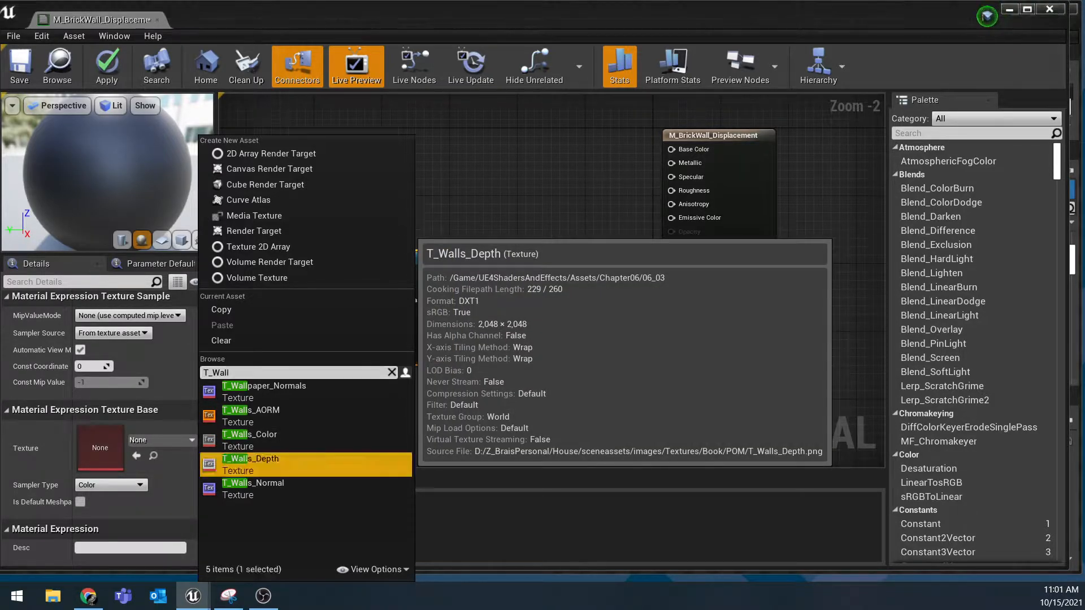
click(251, 463)
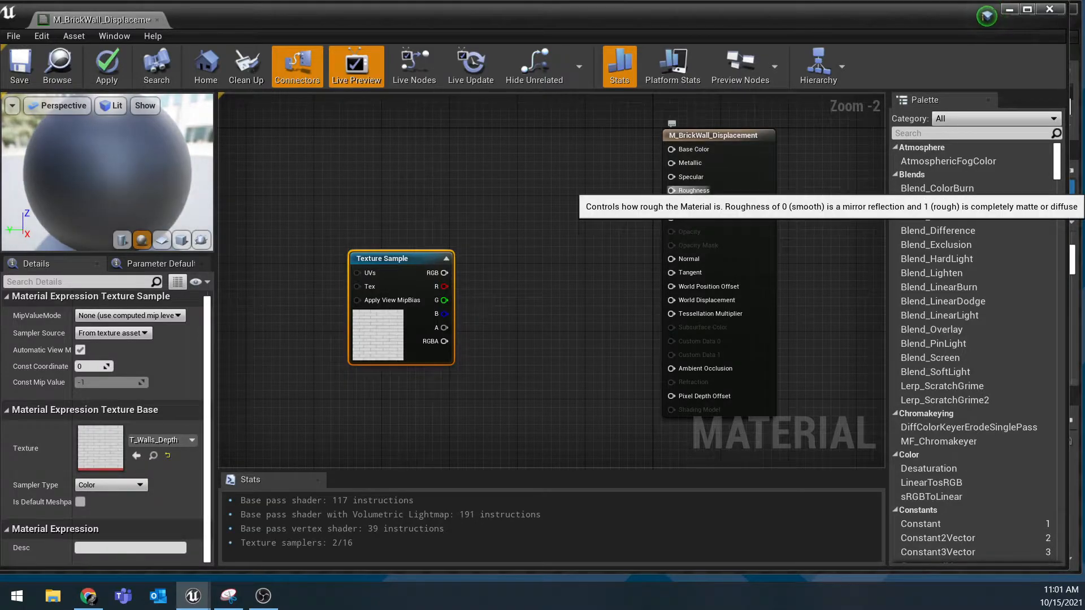
drag(404, 260, 378, 223)
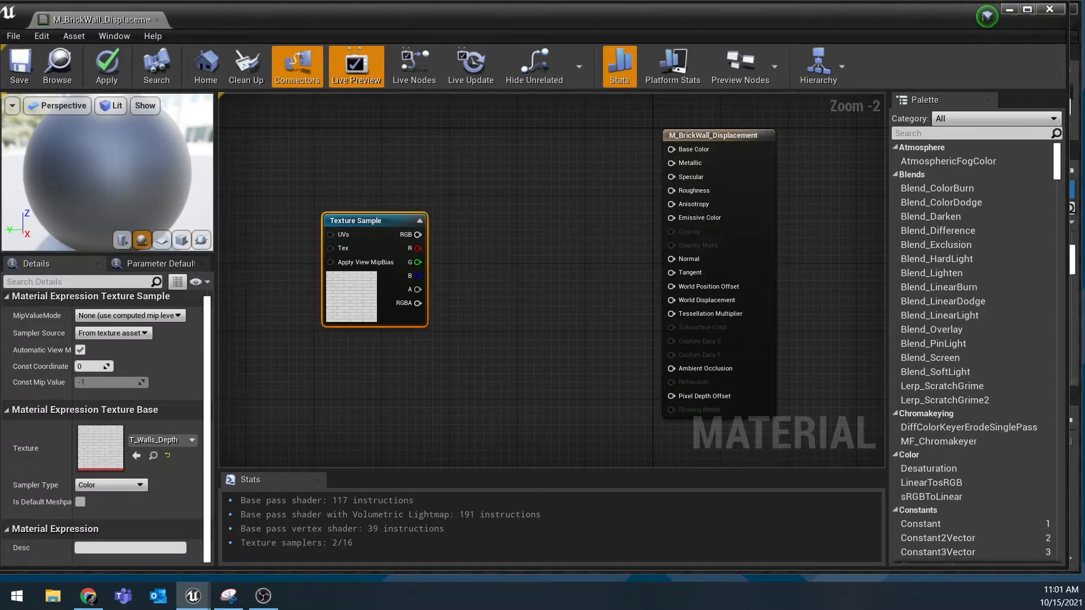
- Add a scalar parameter named Contrast Intensity below the Texture Sample node
key(s)
click(358, 355)
text(ss)
key(BackSpace)
key(BackSpace)
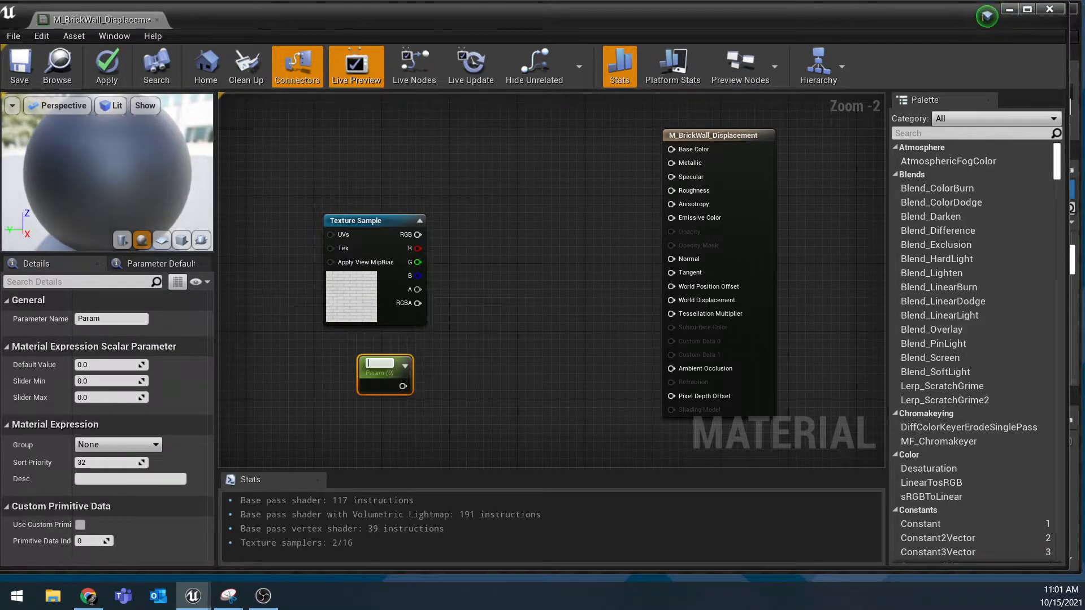
text(Cont)
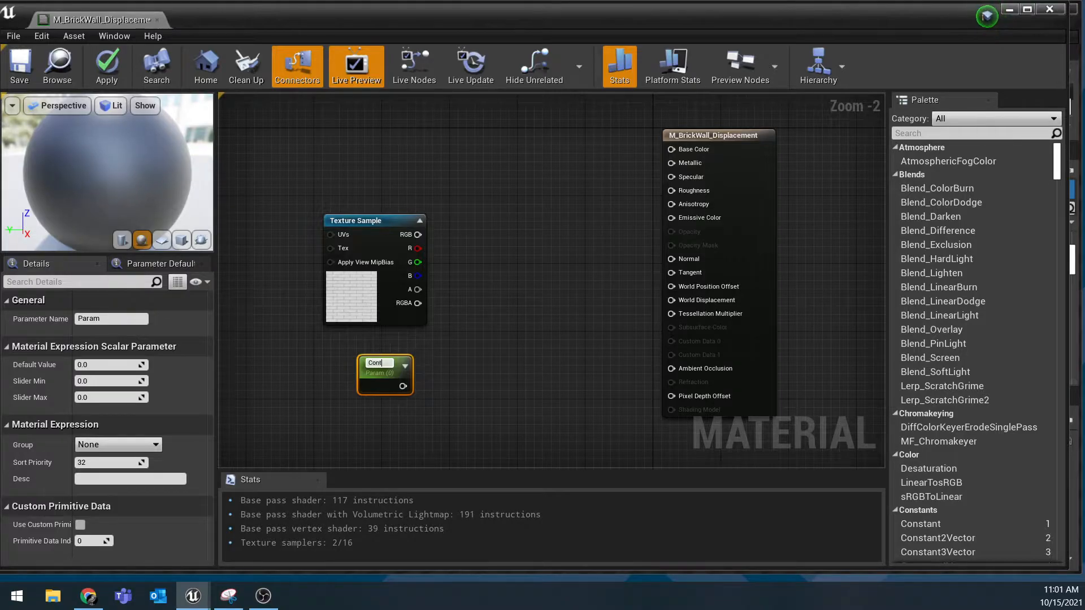
text(rast Intensity)
key(Return)
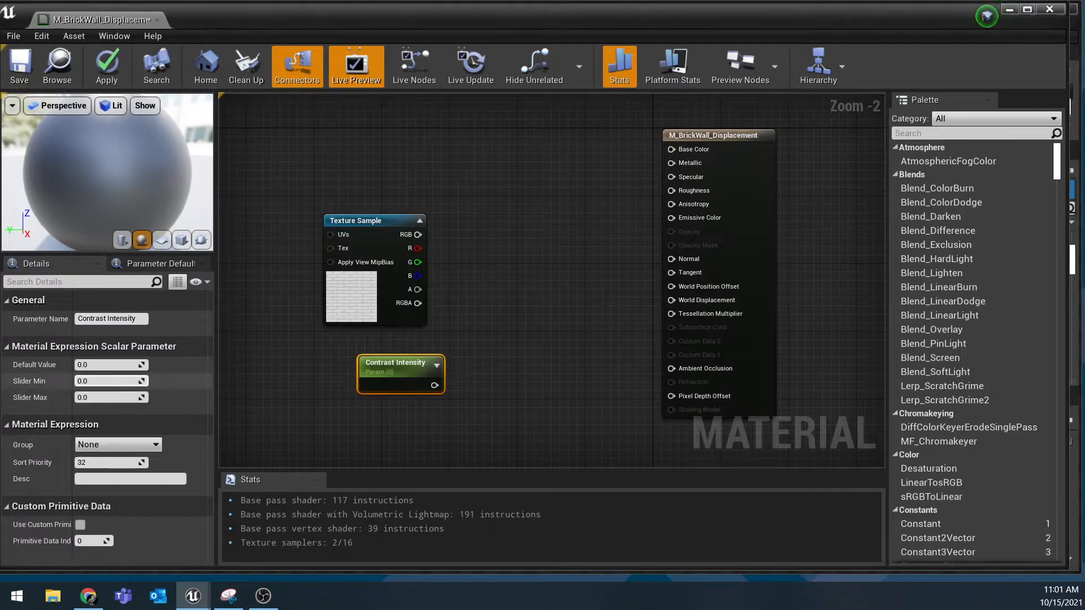
- Set the default value of Contrast Intensity to 1 and align the parameter beneath the Texture Sample
click(96, 365)
text(1)
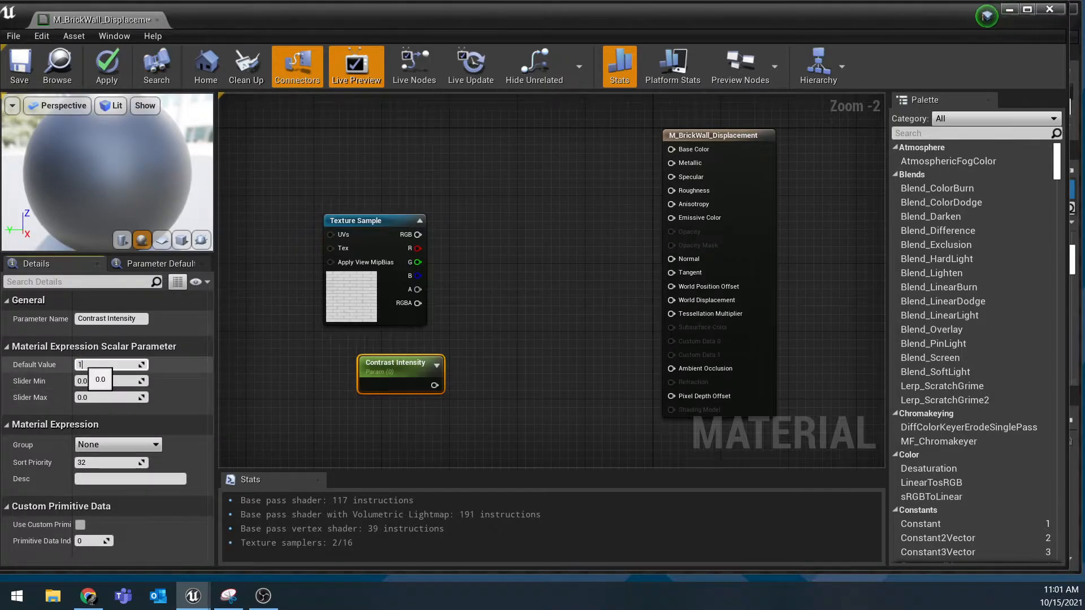
key(Return)
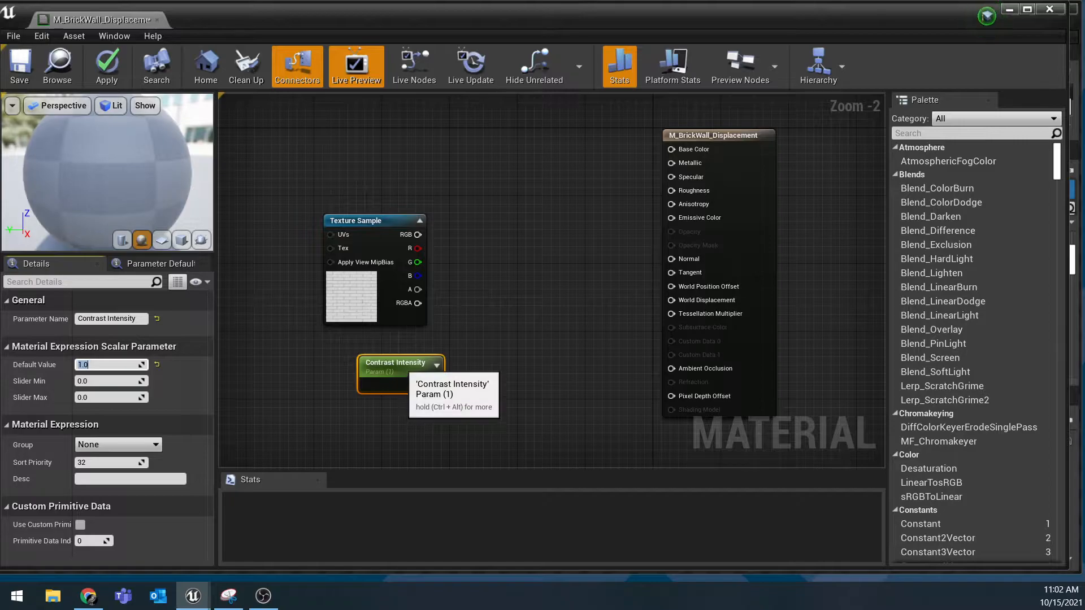
drag(389, 364, 371, 358)
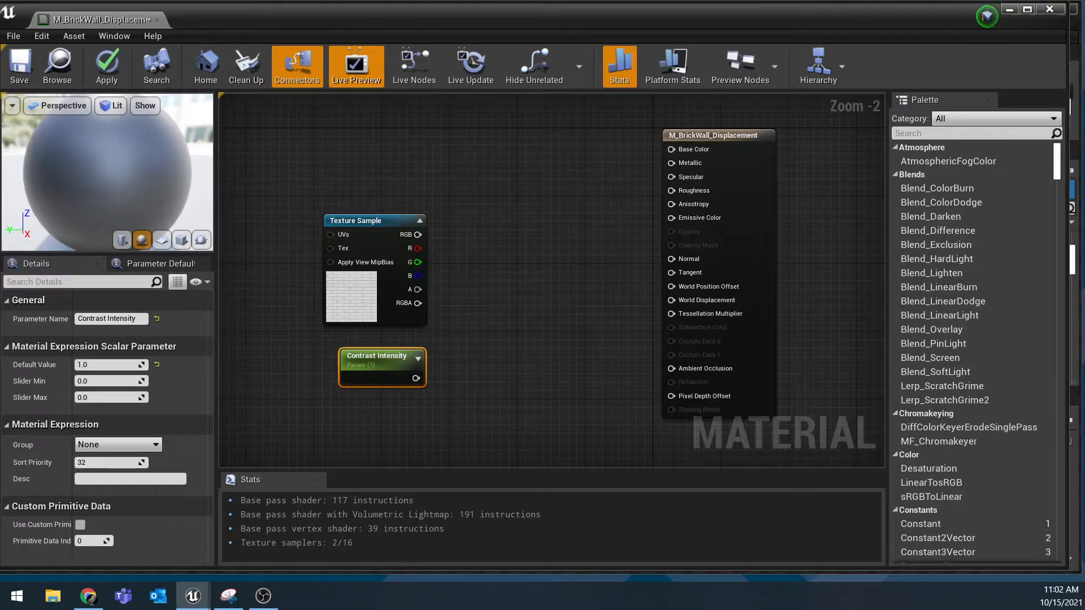
- Add a CheapContrast function node between the Texture Sample and the main material node
right_click(476, 272)
text(Cheap)
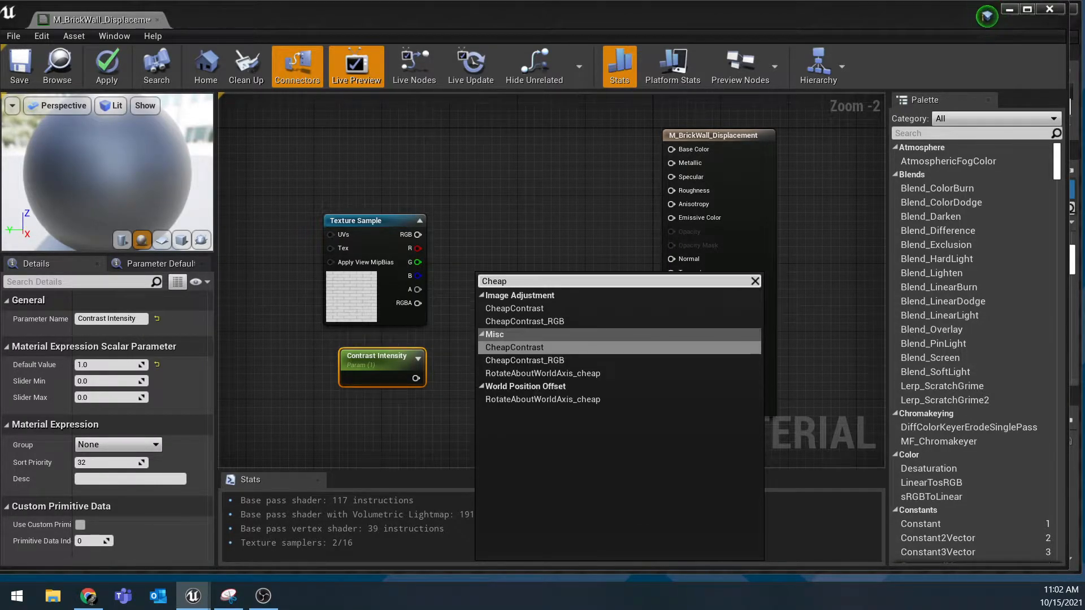
click(521, 347)
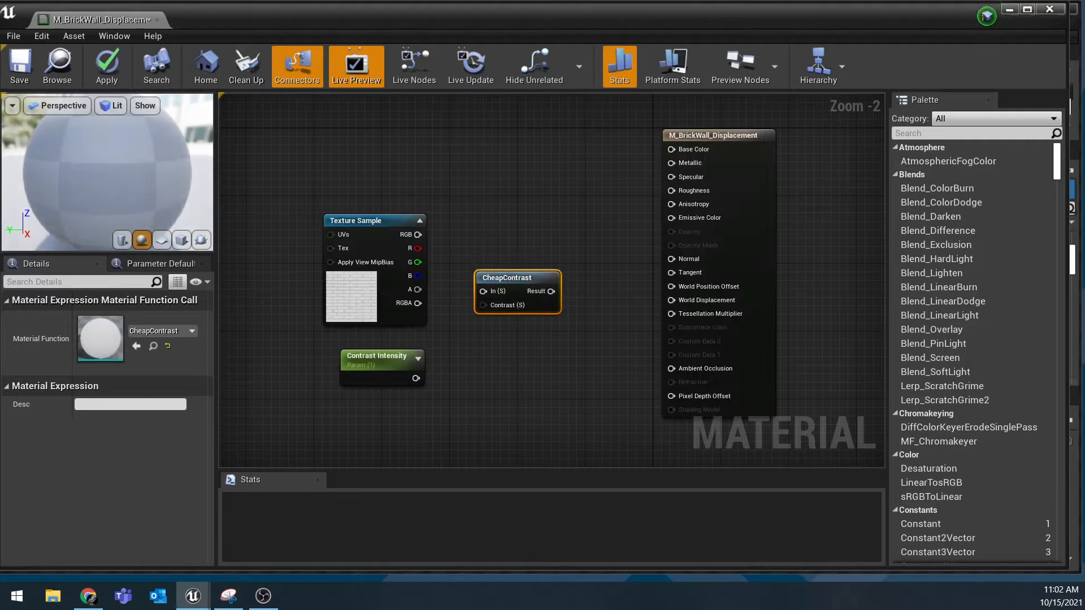
drag(502, 277, 495, 262)
- Connect the texture's RGB to CheapContrast's In and Contrast Intensity to its Contrast, and move the three nodes farther from the main node
drag(417, 234, 476, 276)
drag(416, 378, 478, 291)
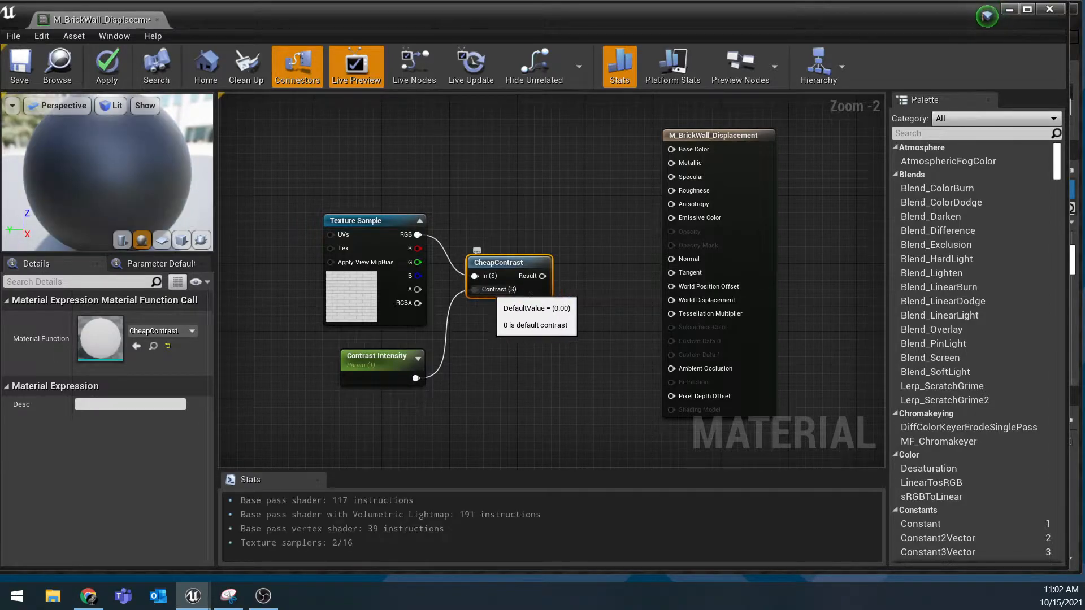
drag(522, 179, 288, 395)
drag(517, 261, 432, 261)
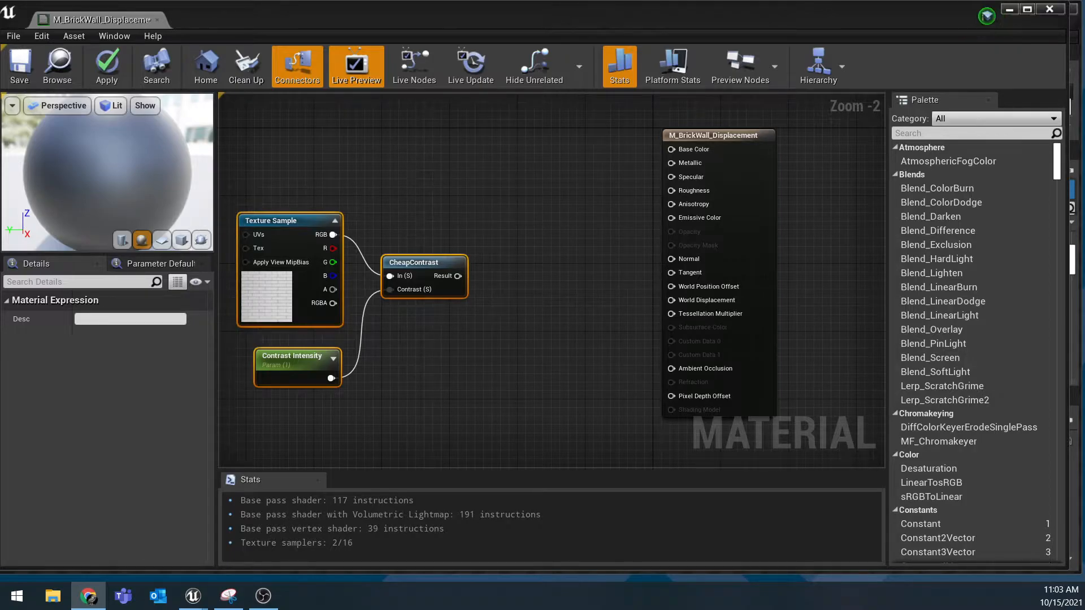
right_drag(464, 375, 471, 334)
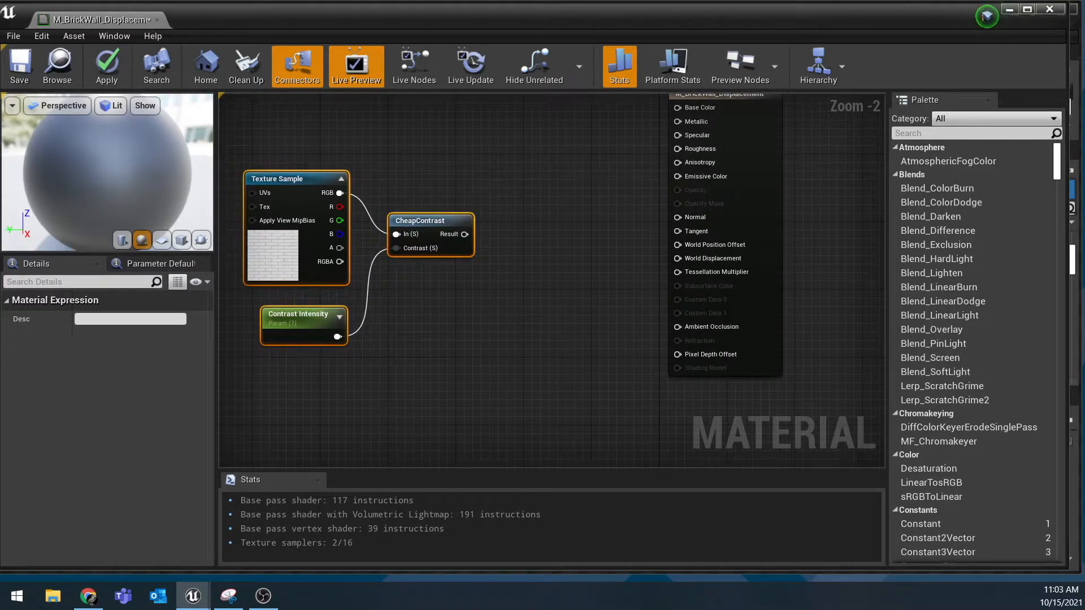
right_click(428, 365)
text(sssssssssss)
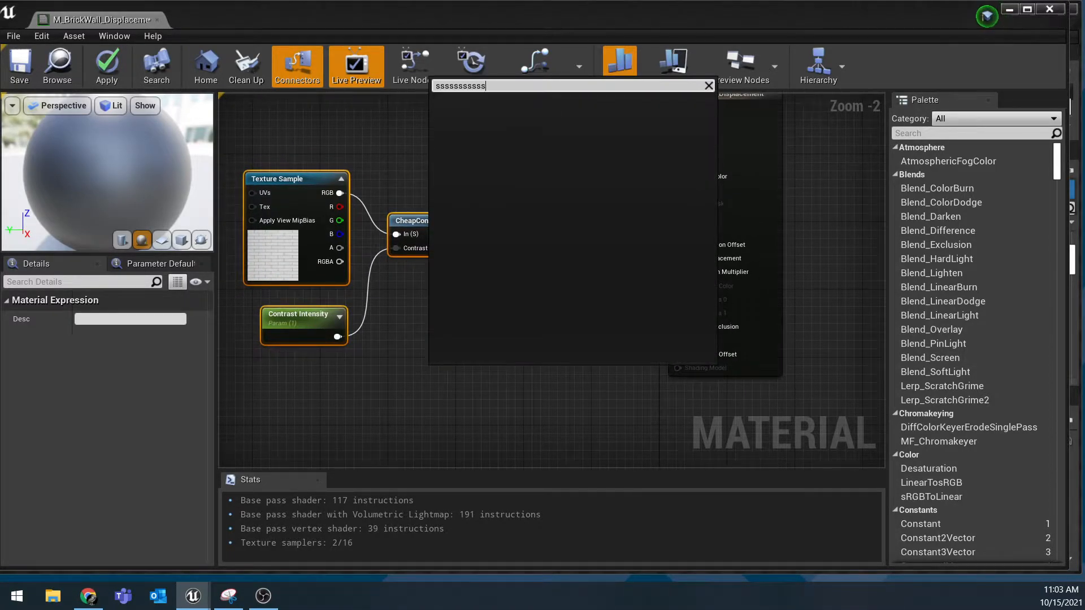
key(BackSpace)
key(BackSpace)
key(BackSpace)
key(BackSpace)
key(BackSpace)
key(BackSpace)
key(BackSpace)
key(BackSpace)
key(BackSpace)
key(BackSpace)
key(BackSpace)
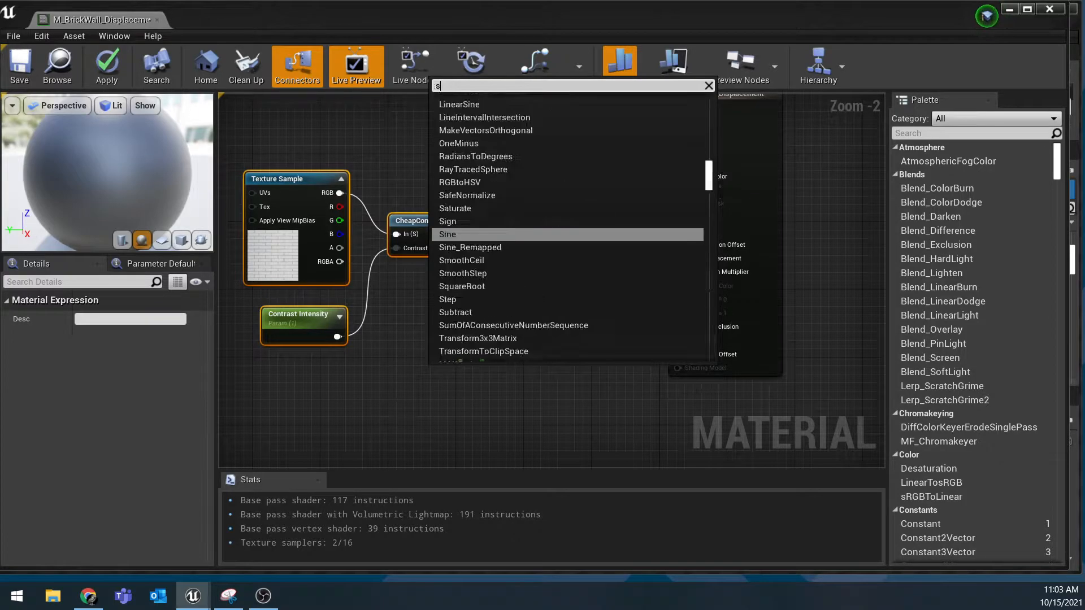
key(Escape)
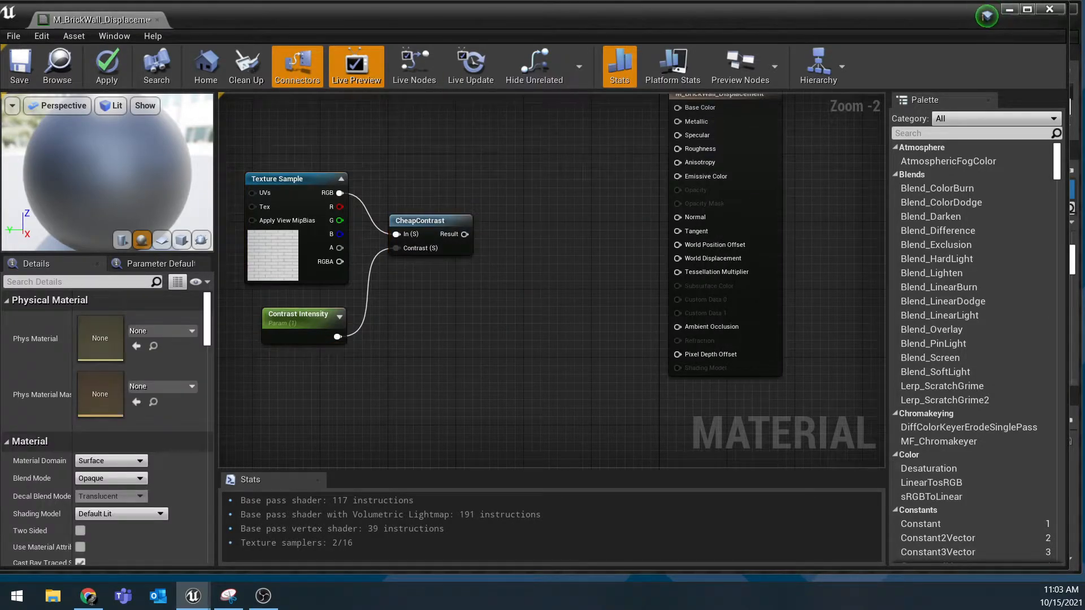
- Add a scalar parameter named Height Intensity to the graph
key(s)
click(400, 365)
text(ssssssssss)
key(BackSpace)
key(BackSpace)
key(BackSpace)
key(BackSpace)
key(BackSpace)
key(BackSpace)
key(BackSpace)
key(BackSpace)
key(BackSpace)
key(BackSpace)
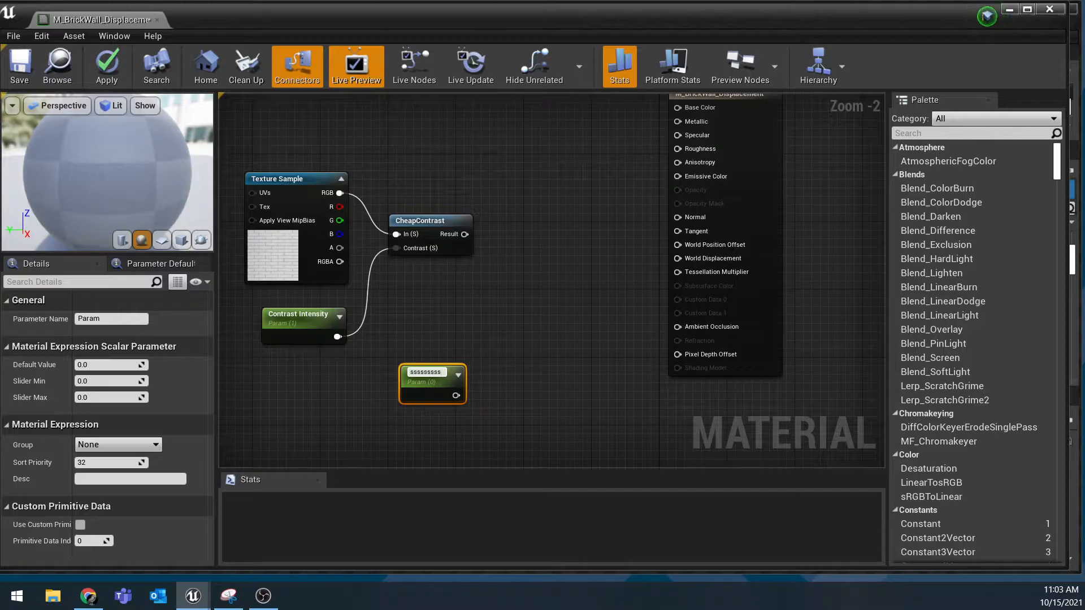
text(Heig)
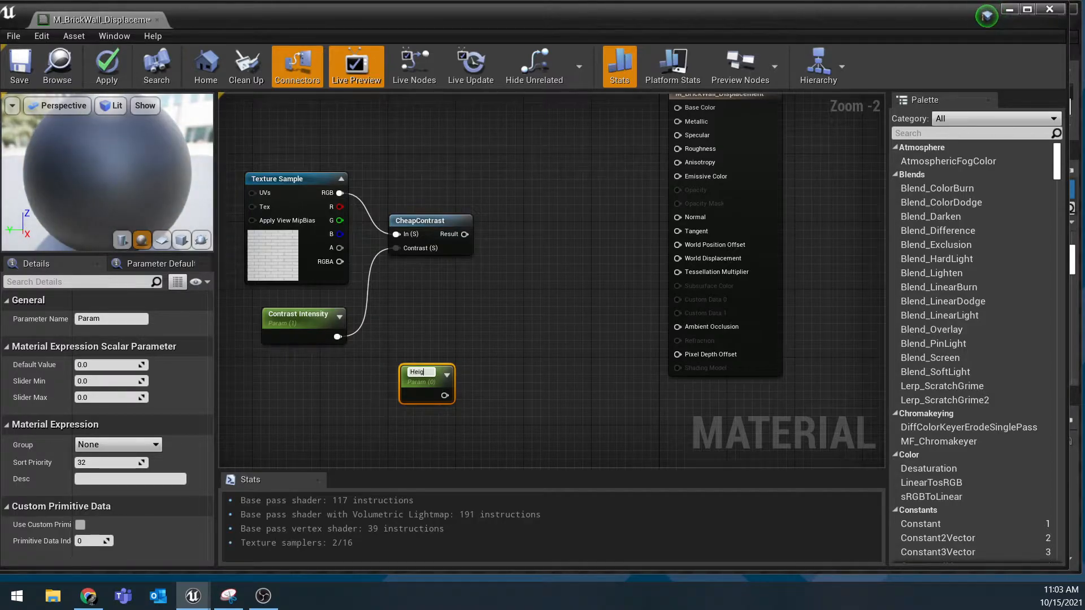
text(ht Intensity)
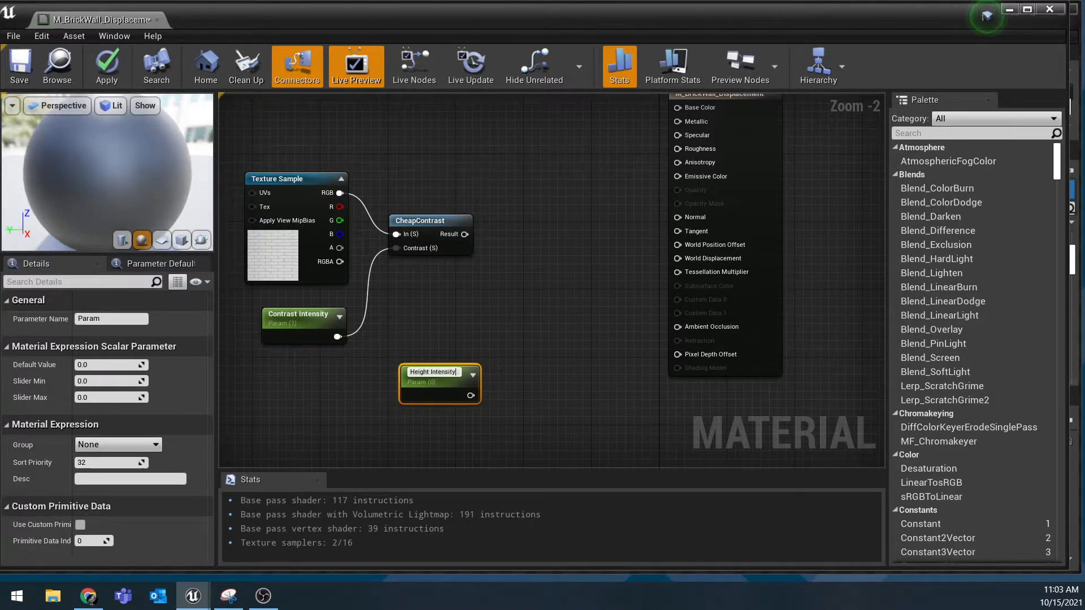
key(Return)
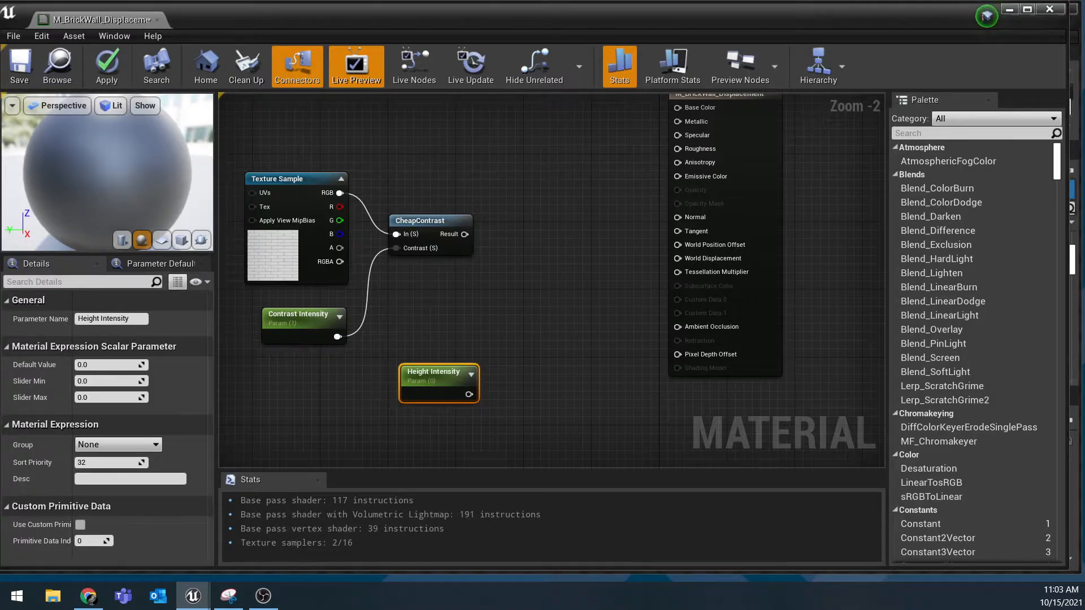
- Set the default value of Height Intensity to 1 and place the parameter directly beneath the CheapContrast node
drag(439, 377, 410, 375)
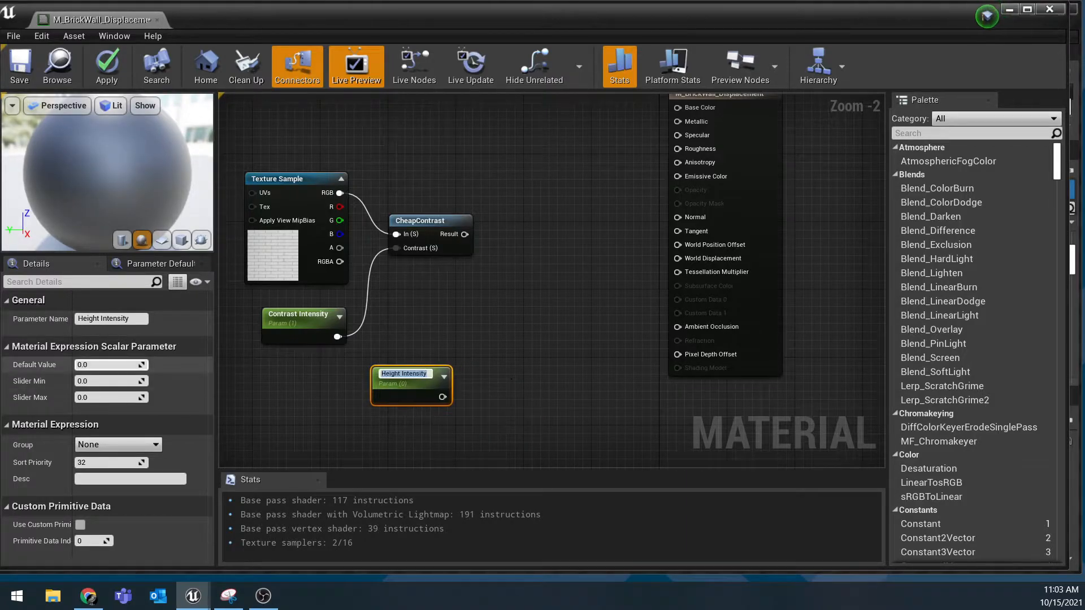
click(104, 365)
text(1)
key(Return)
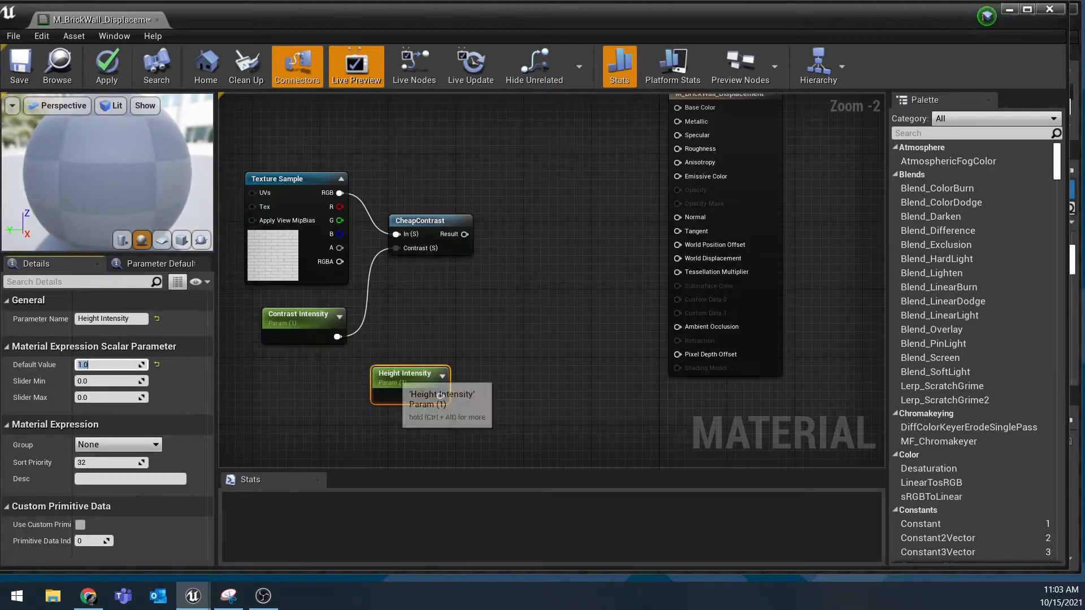
mouse_move(416, 374)
mouse_down()
mouse_move(392, 374)
mouse_move(401, 375)
mouse_up()
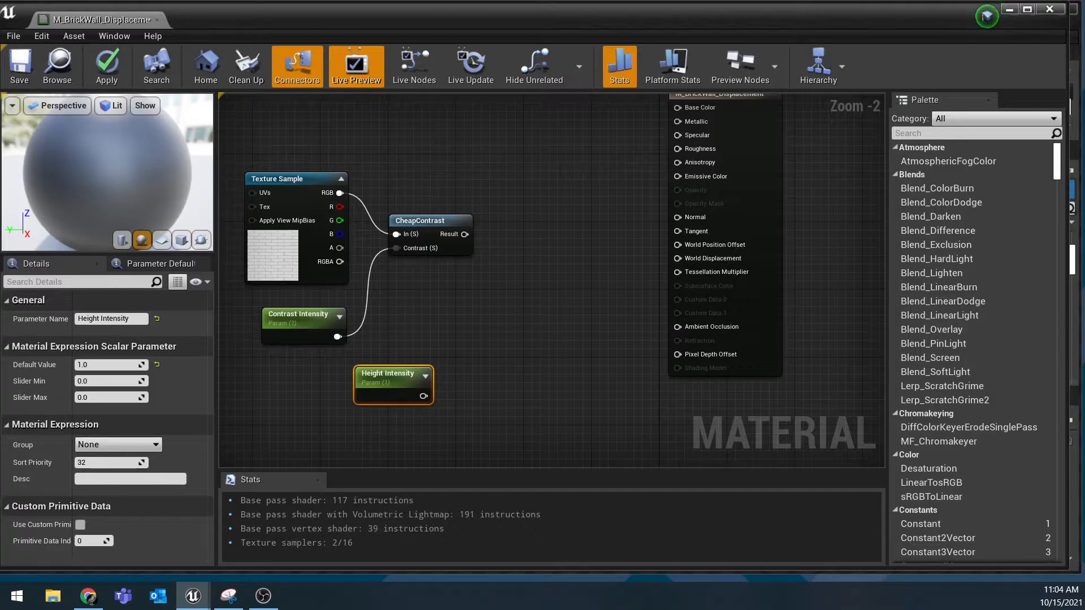
drag(385, 390, 418, 297)
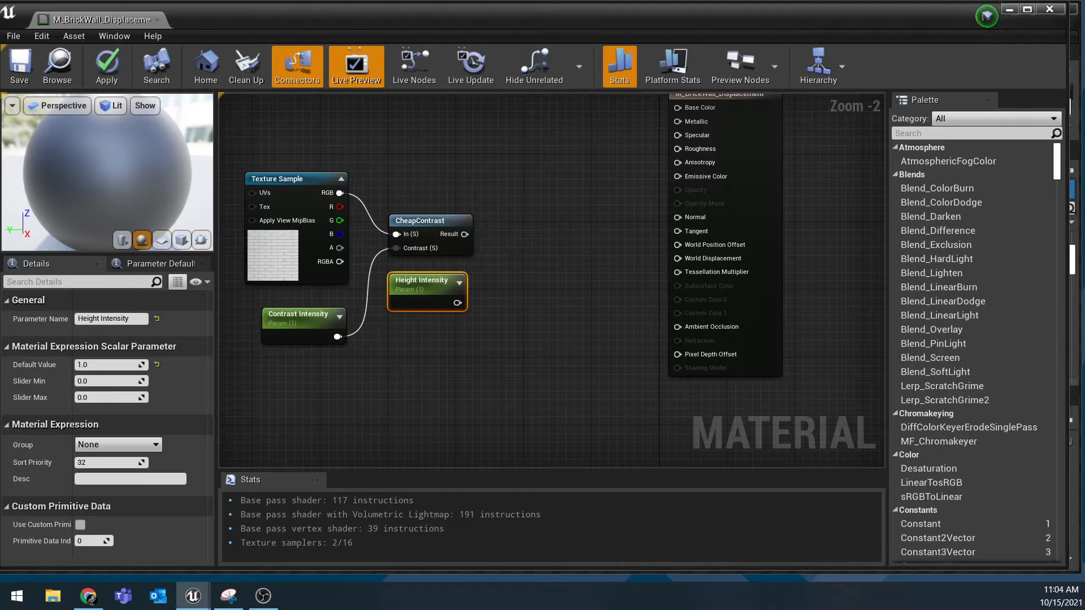
- Add a Multiply node beside CheapContrast, with CheapContrast's Result connected to A and Height Intensity to B
click(511, 248)
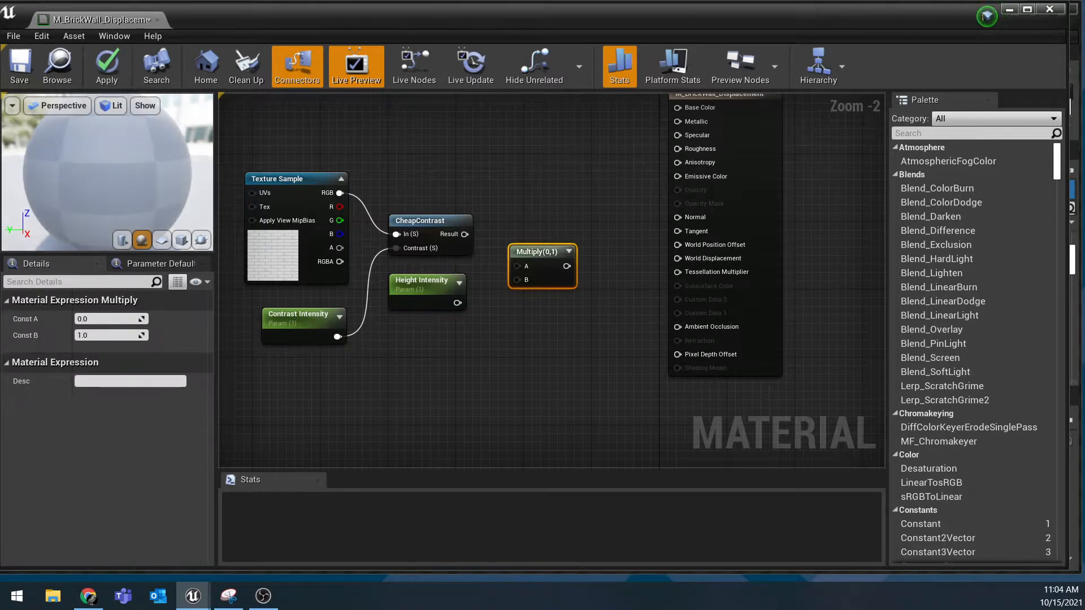
drag(464, 233, 517, 266)
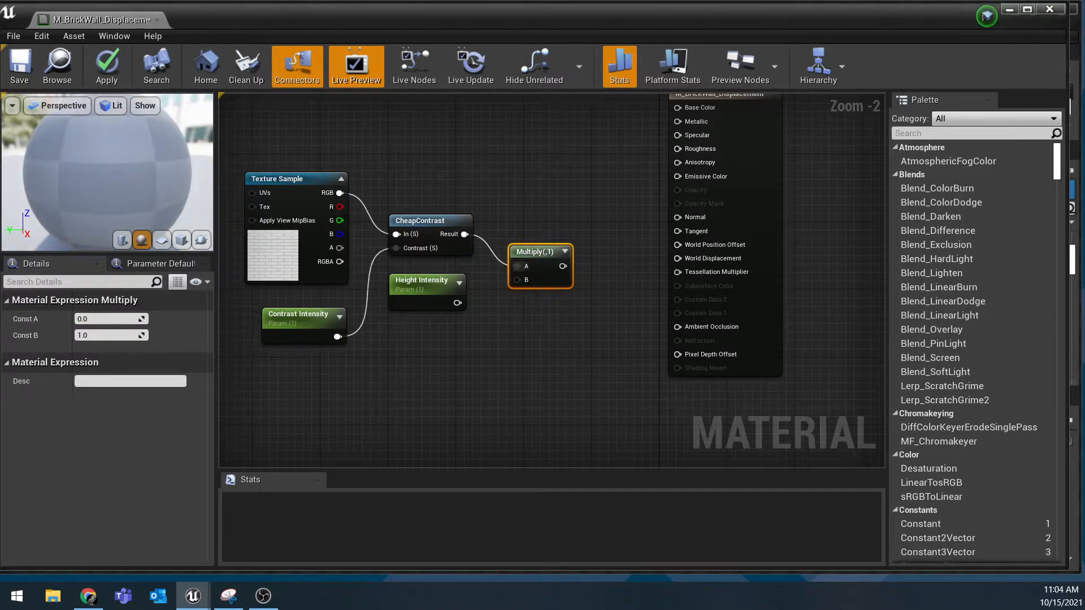
drag(457, 303, 519, 222)
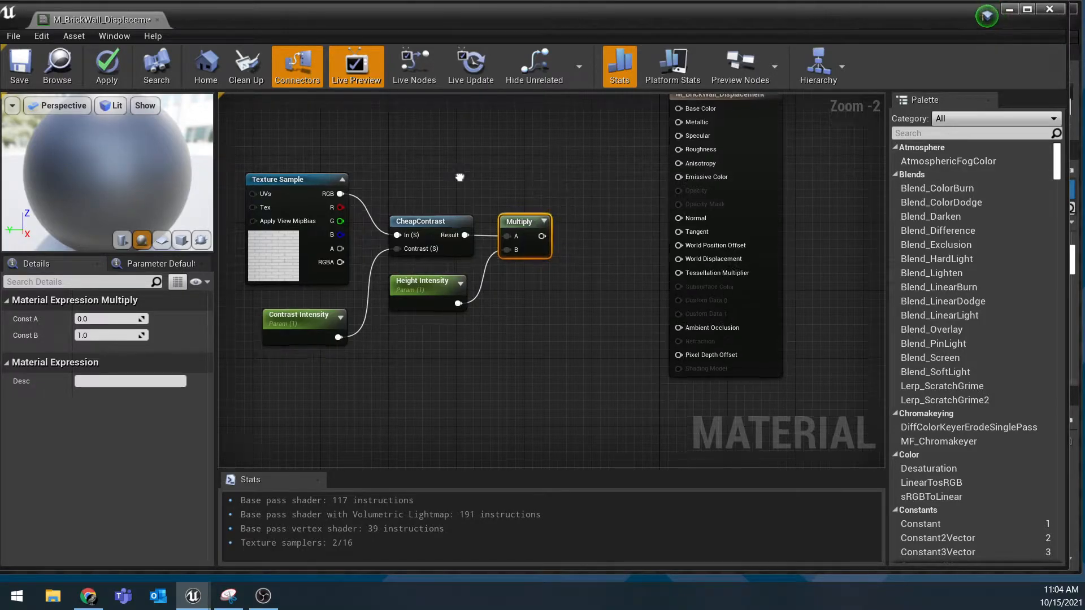
right_drag(552, 280, 595, 298)
drag(262, 167, 604, 361)
click(605, 361)
- Add a VertexNormalWS node and place it just above the Multiply node
right_drag(604, 361, 607, 430)
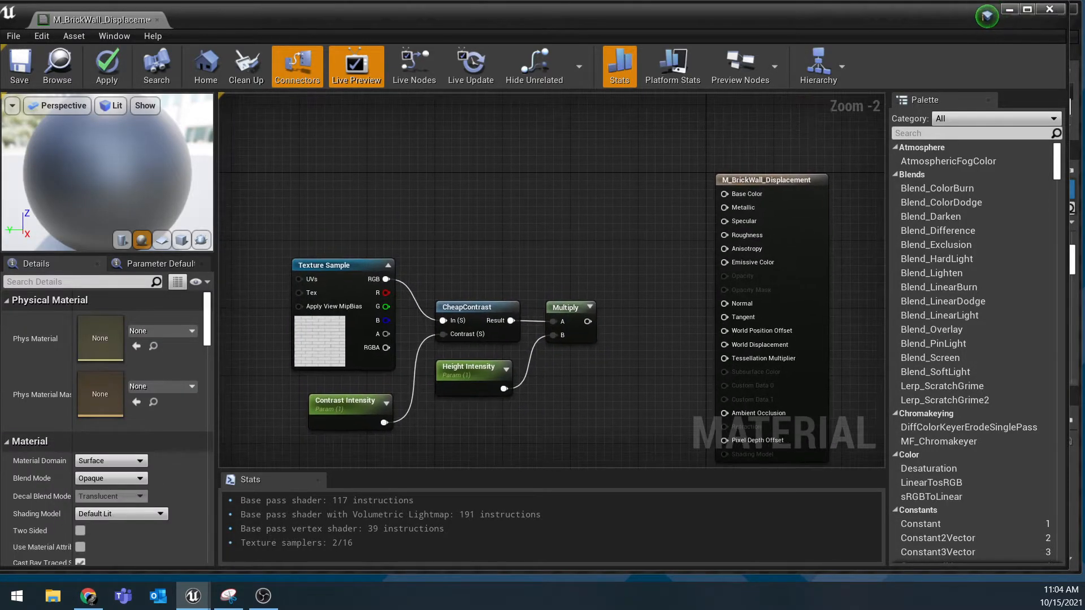
right_click(482, 219)
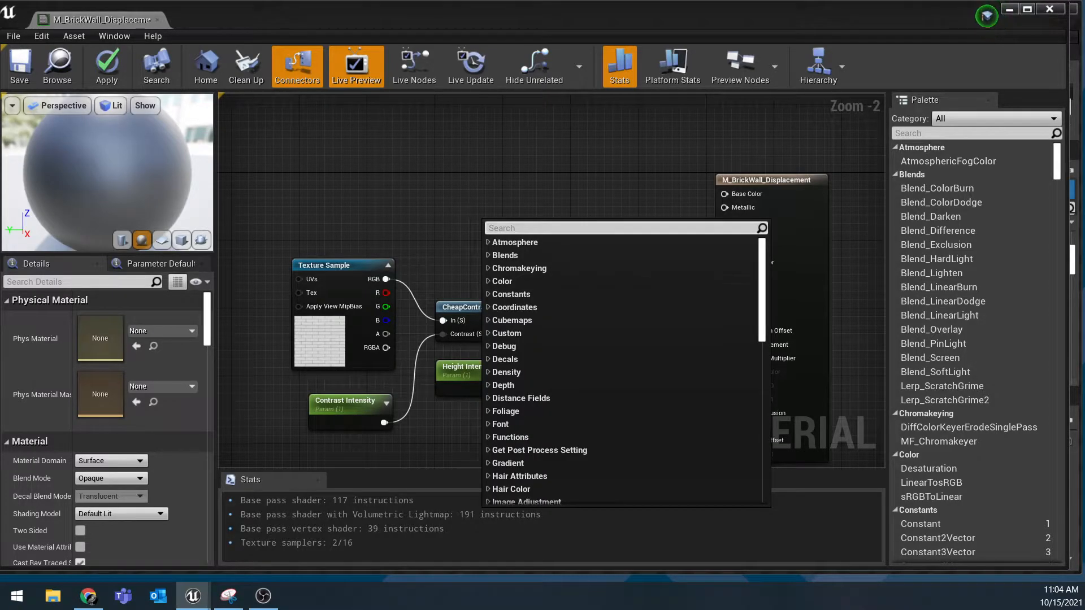
text(Ver)
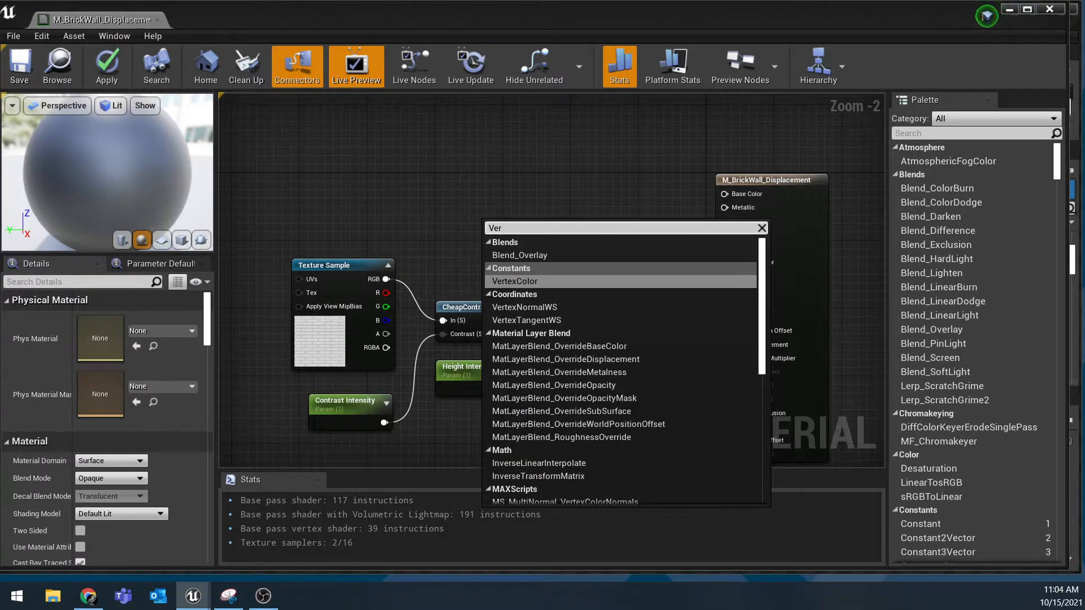
text(tex)
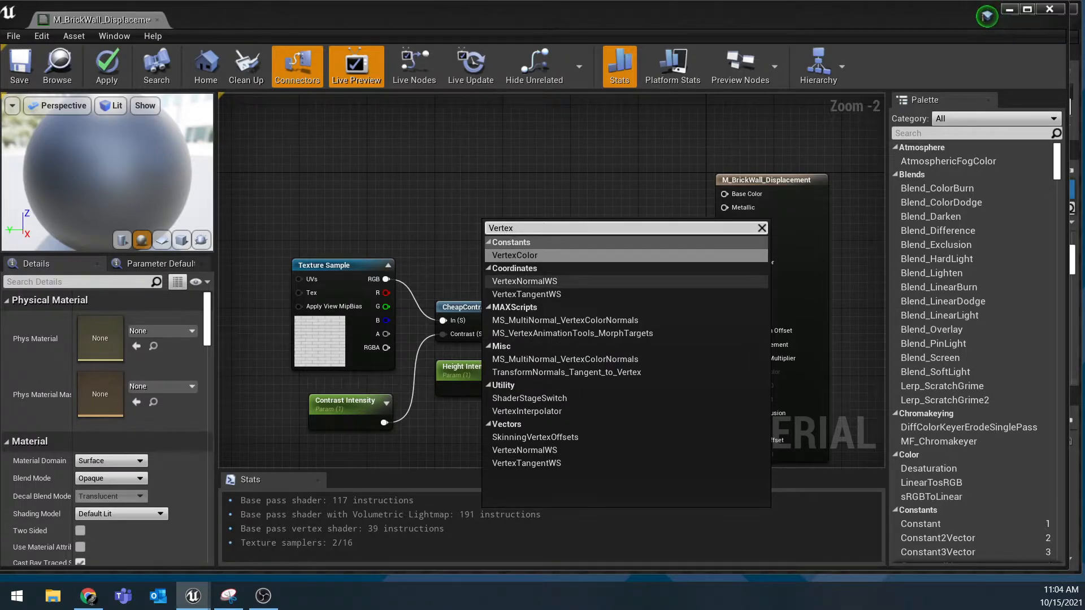
click(542, 281)
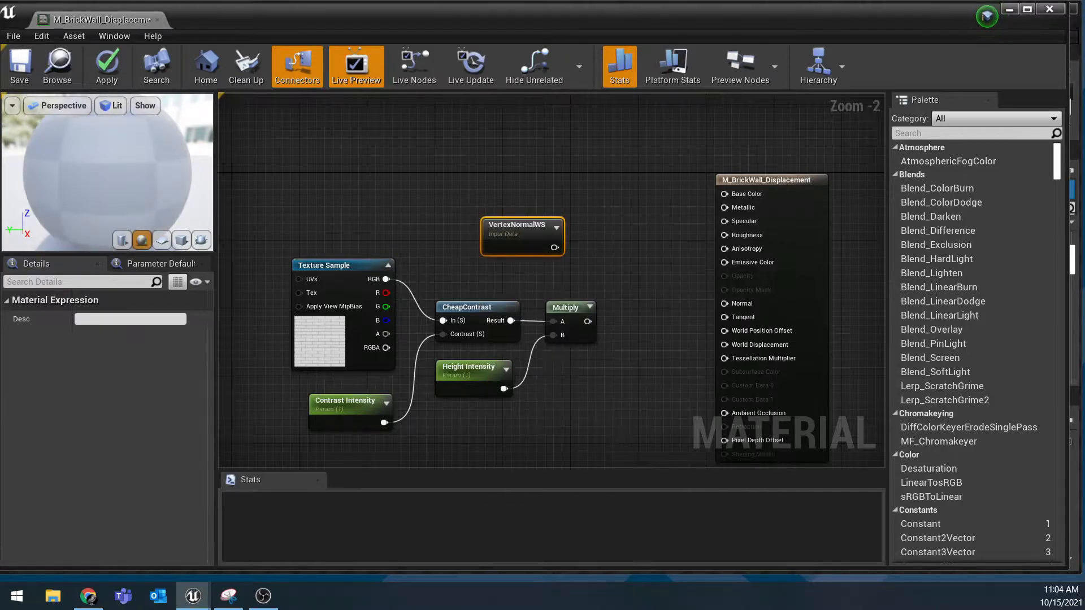
drag(472, 226, 548, 260)
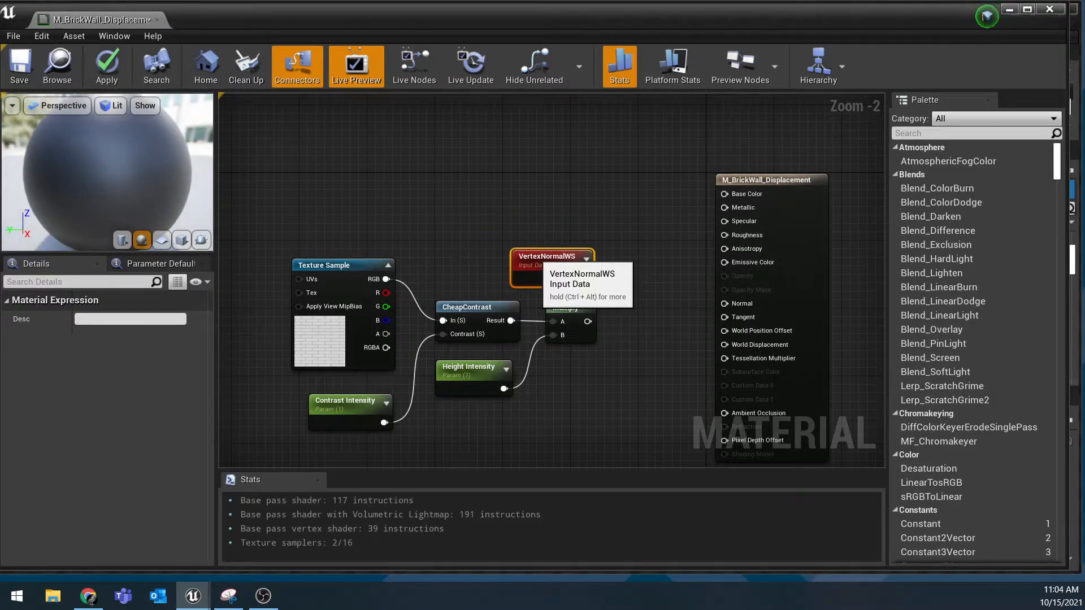
- Add a second Multiply node, with VertexNormalWS connected to A and the first Multiply's output to B
right_drag(629, 357, 564, 345)
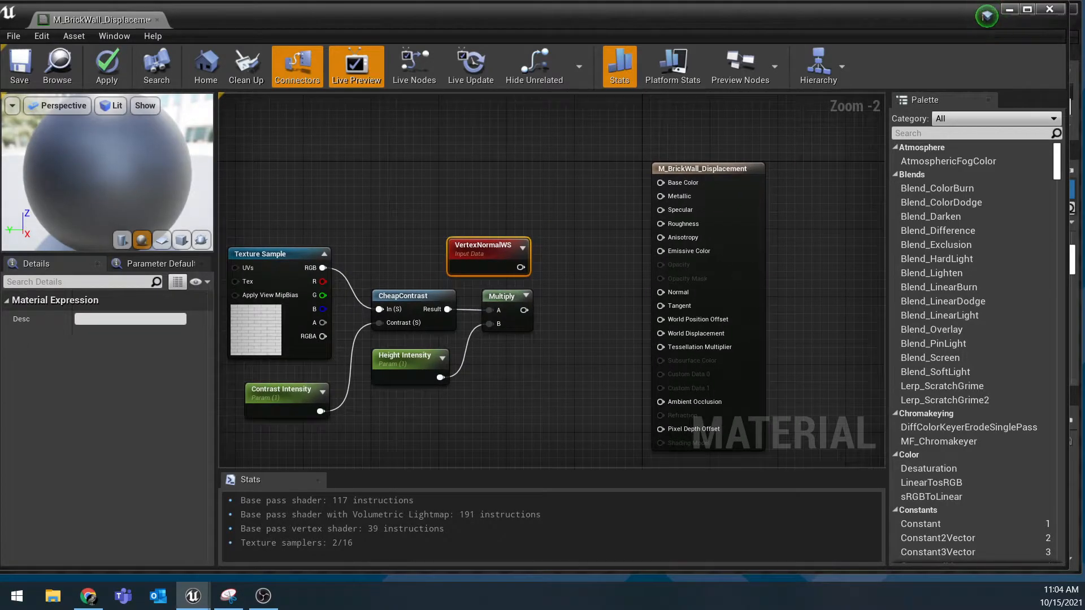
key(m)
click(563, 258)
drag(521, 267, 571, 280)
drag(524, 310, 571, 246)
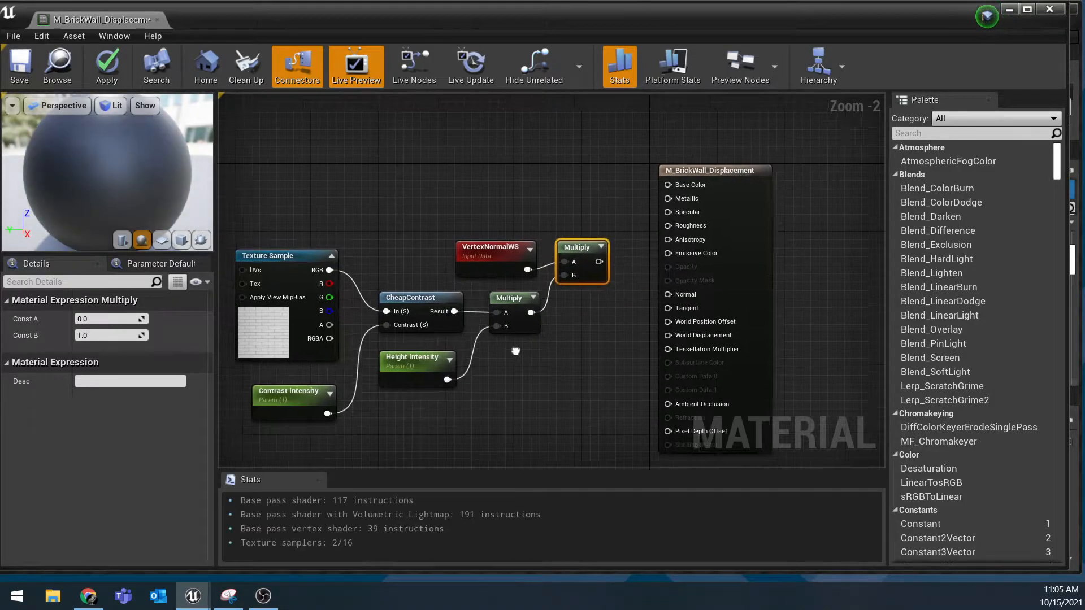
- Move the whole displacement node group lower and farther from the main node, and connect the final Multiply to World Displacement
right_drag(510, 349, 645, 318)
drag(309, 153, 709, 249)
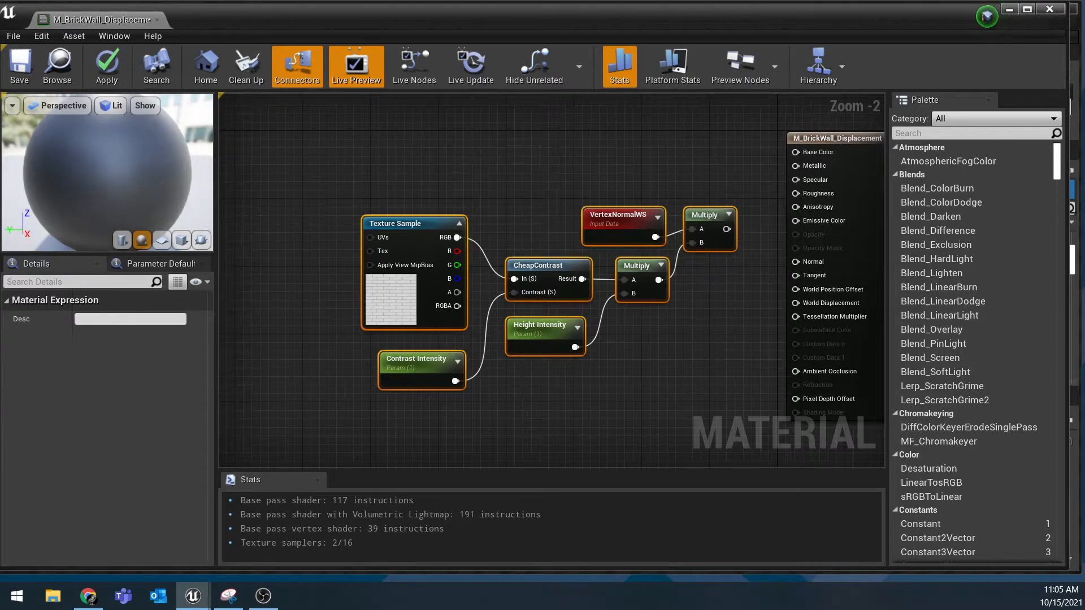
right_drag(713, 232, 631, 349)
drag(627, 334, 602, 317)
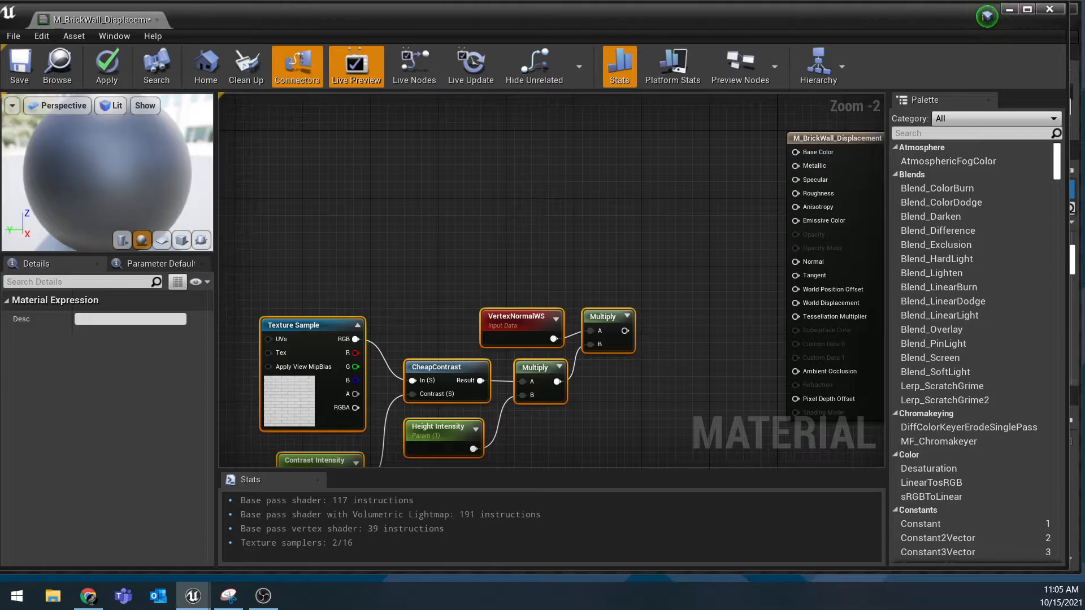
right_drag(693, 292, 574, 296)
drag(506, 334, 678, 306)
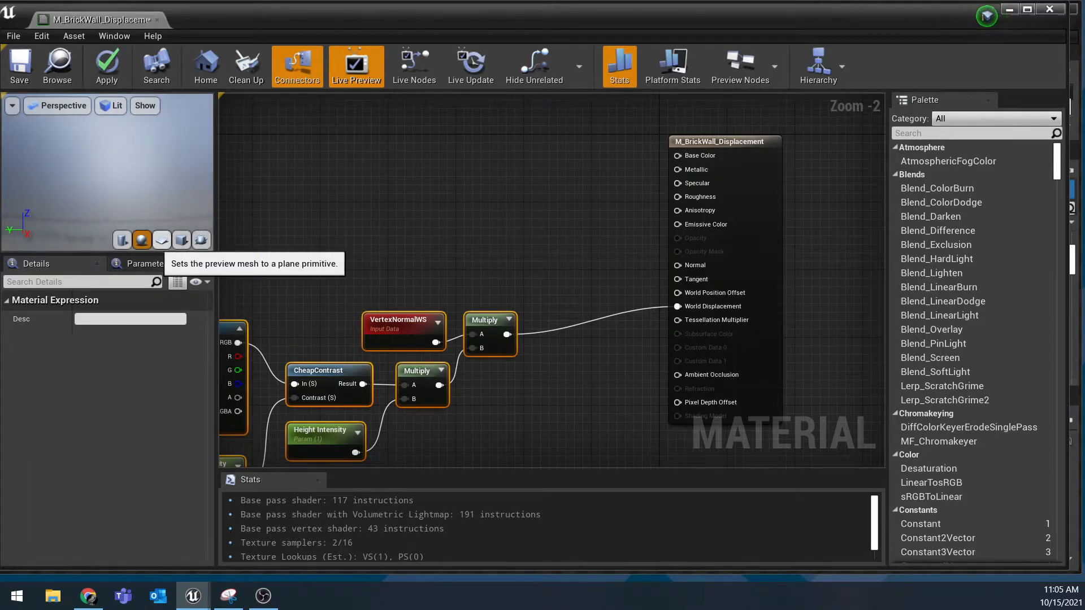
- Set the preview mesh to a plane and enlarge the material preview viewport
click(161, 240)
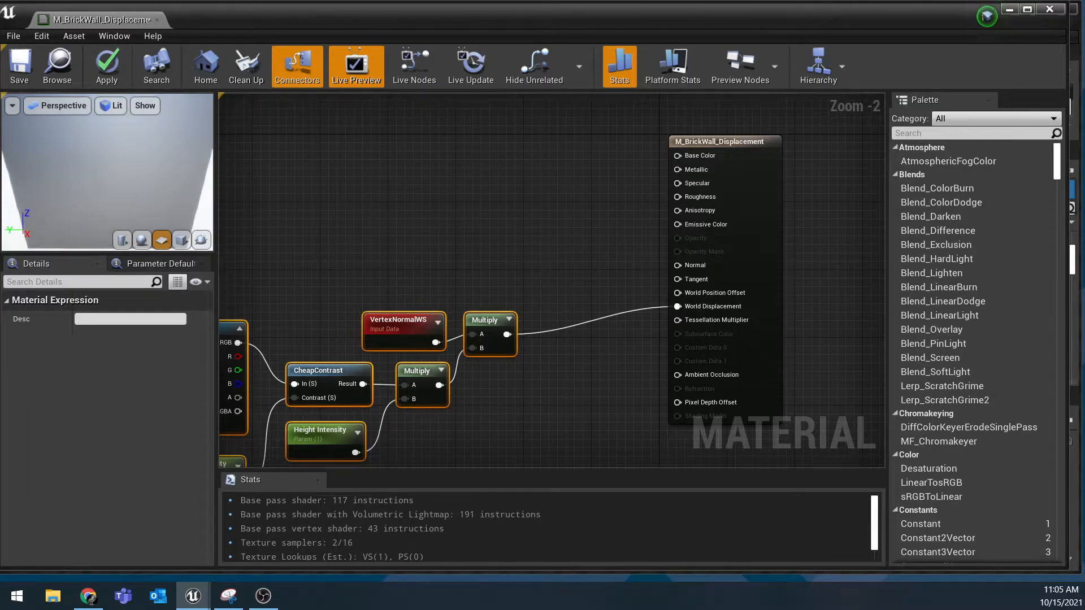
drag(216, 339, 304, 339)
drag(248, 256, 249, 443)
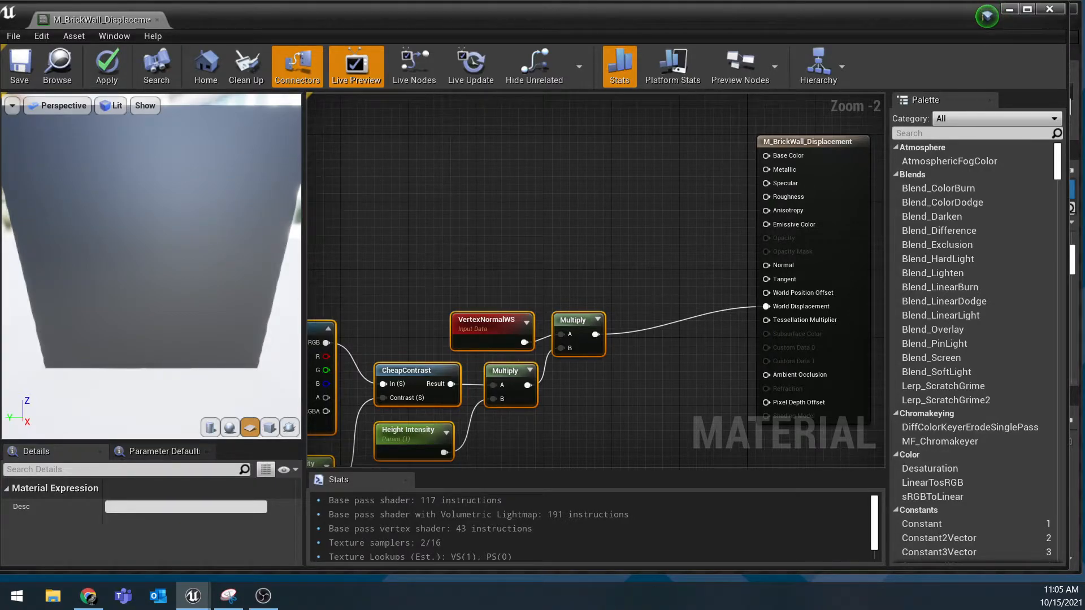
- Switch the preview to Brush Wireframe and examine the displaced plane's tessellation from an angle
click(112, 106)
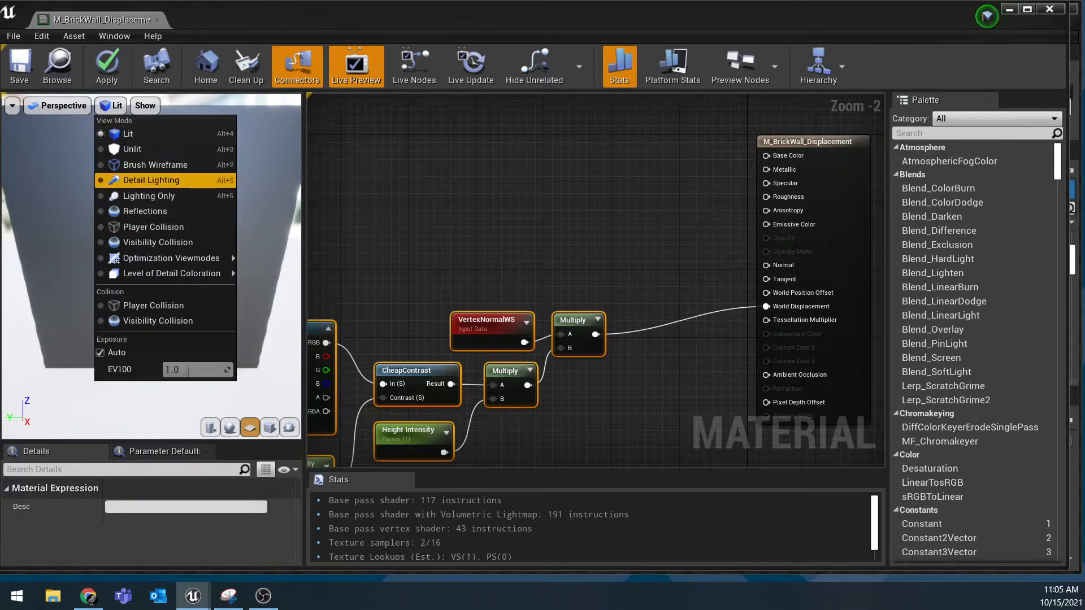
click(229, 165)
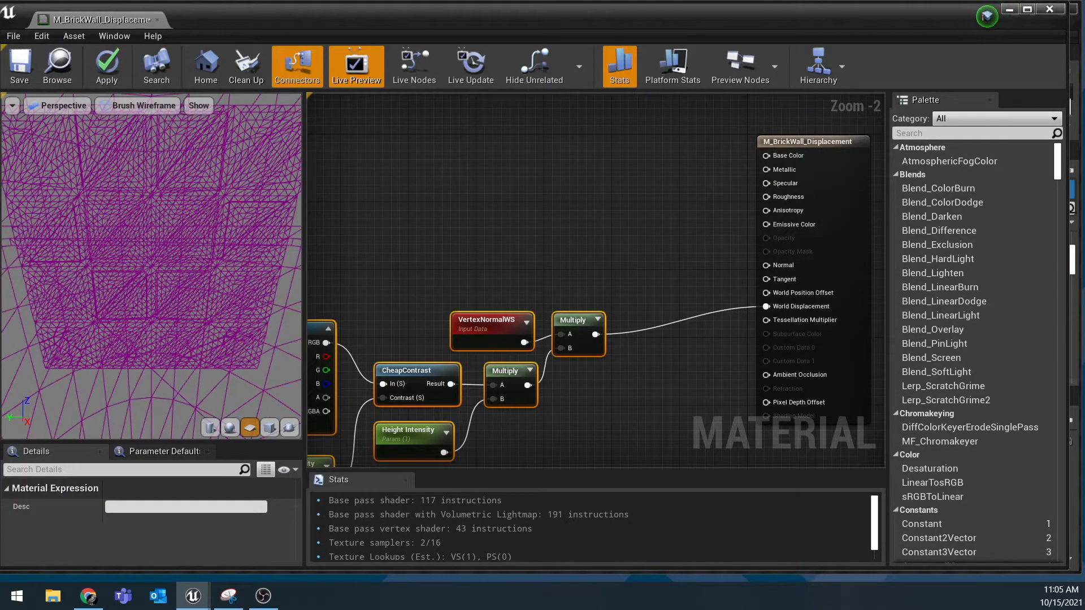
drag(187, 265, 99, 266)
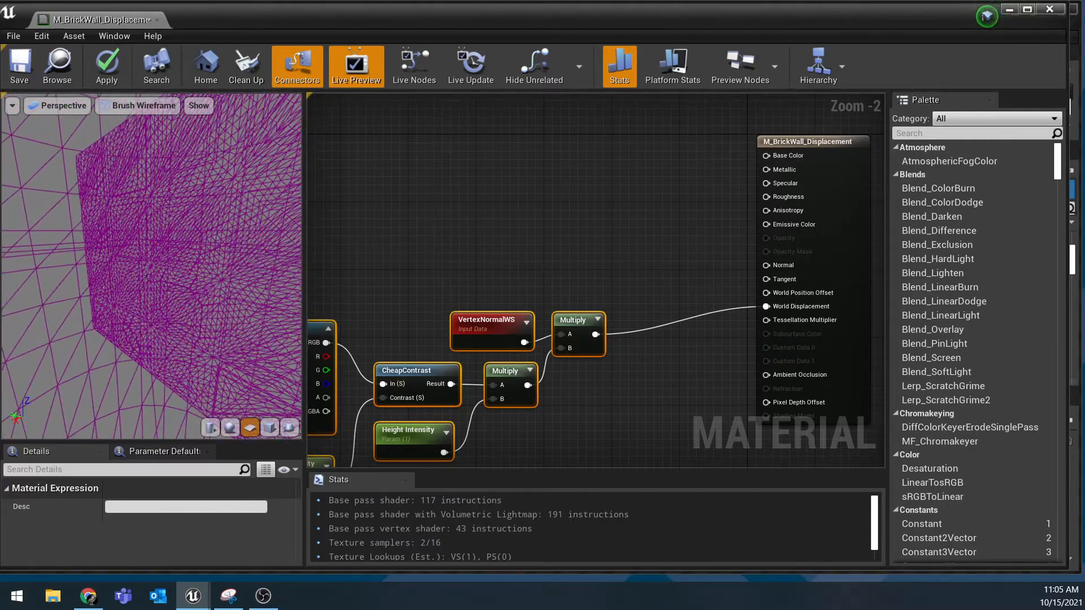
right_drag(151, 265, 151, 214)
drag(151, 265, 178, 266)
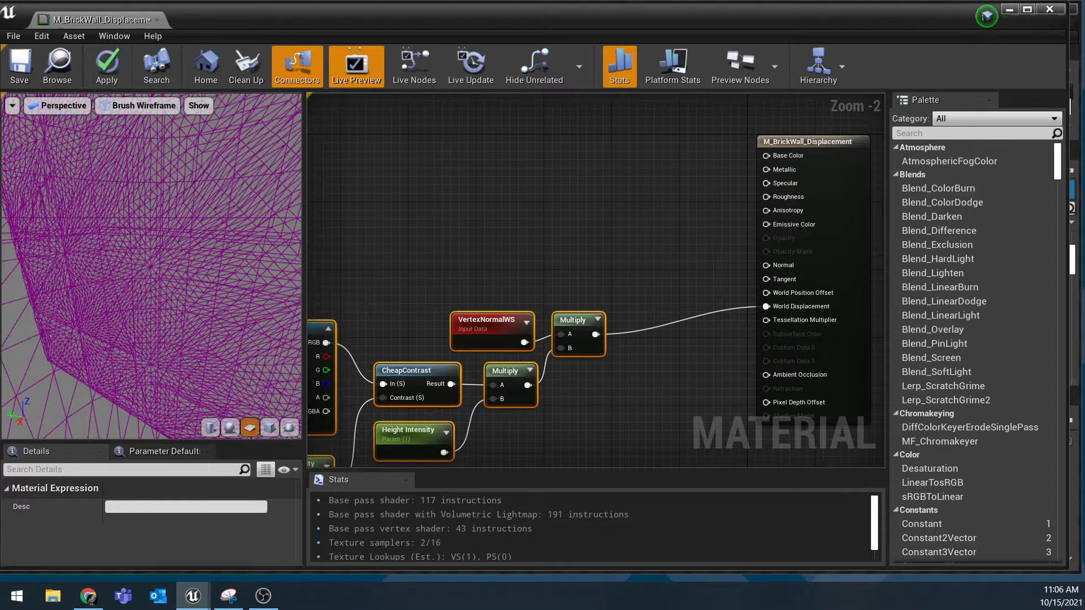
right_drag(625, 284, 713, 211)
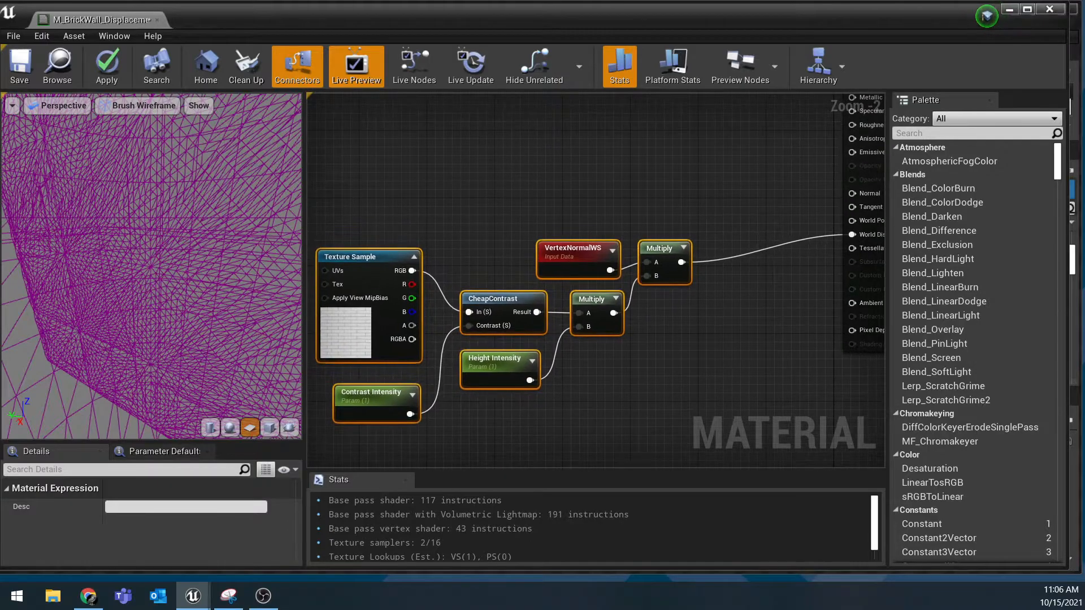
mouse_move(151, 265)
right_down()
mouse_move(151, 335)
mouse_move(151, 272)
right_up()
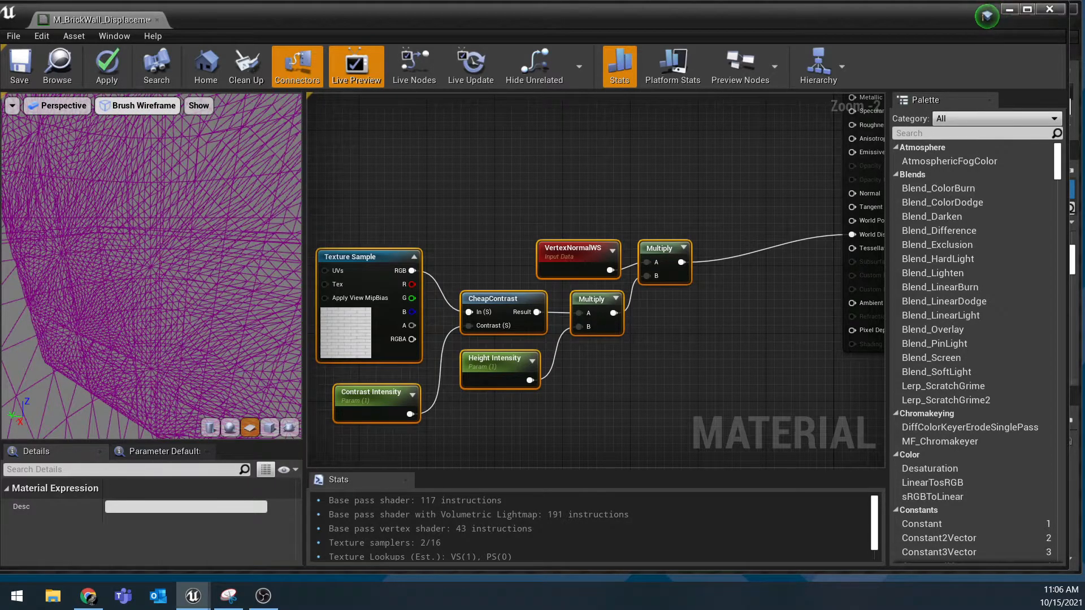
- Switch the material preview to Lit mode and examine the displaced plane's surface
click(138, 105)
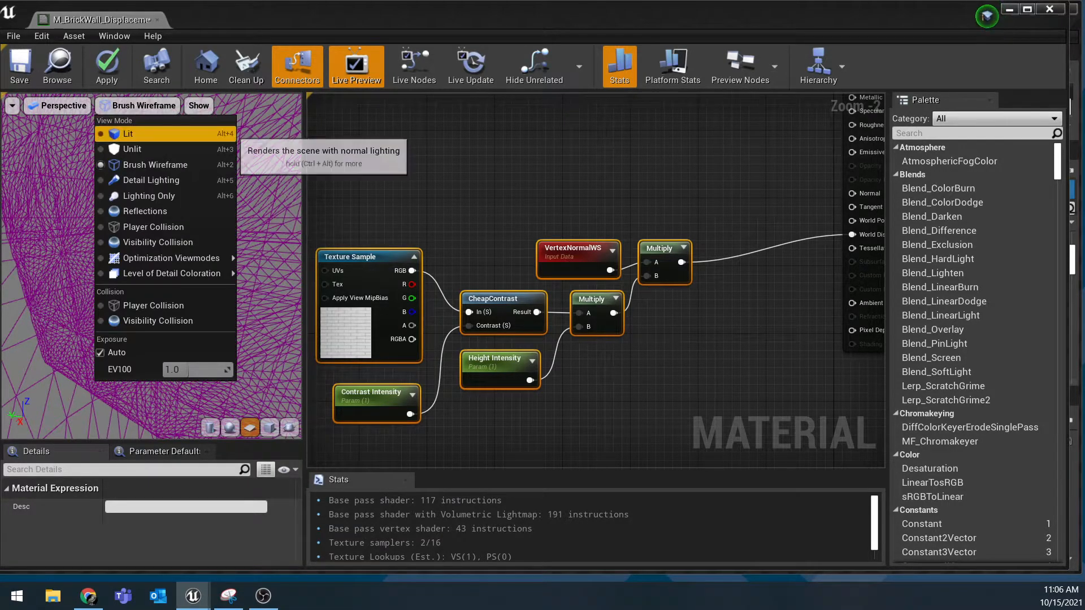
click(125, 131)
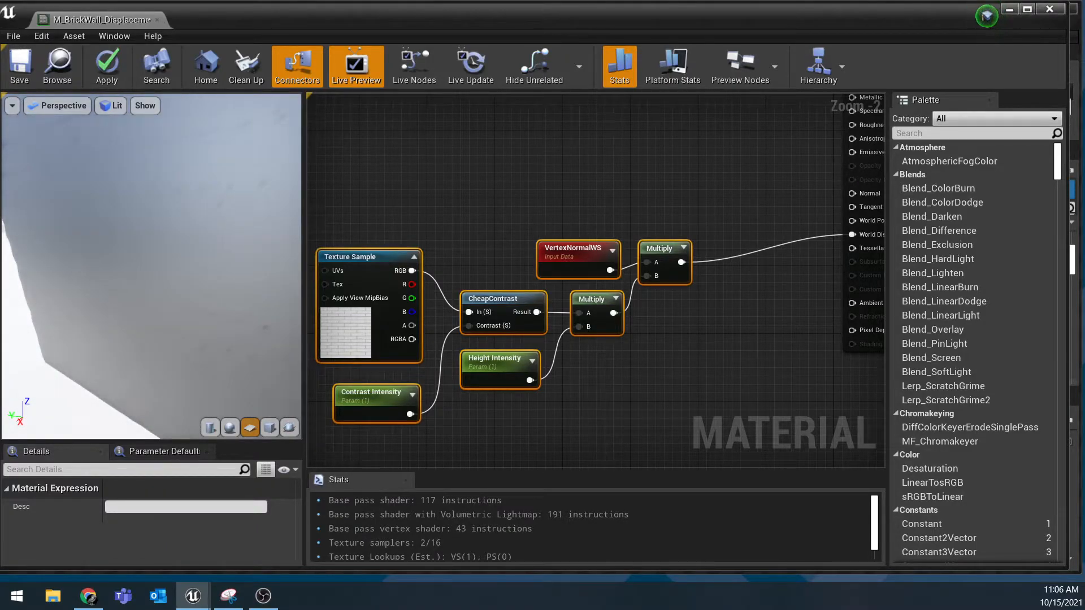
right_drag(783, 300, 671, 266)
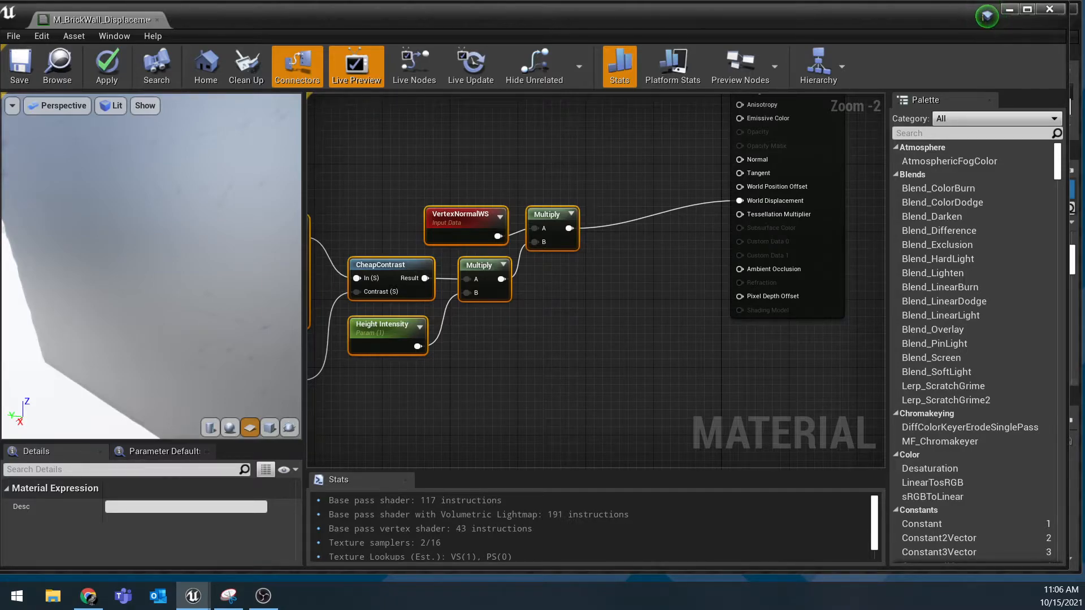
mouse_move(151, 265)
right_down()
mouse_move(152, 209)
mouse_move(151, 251)
right_up()
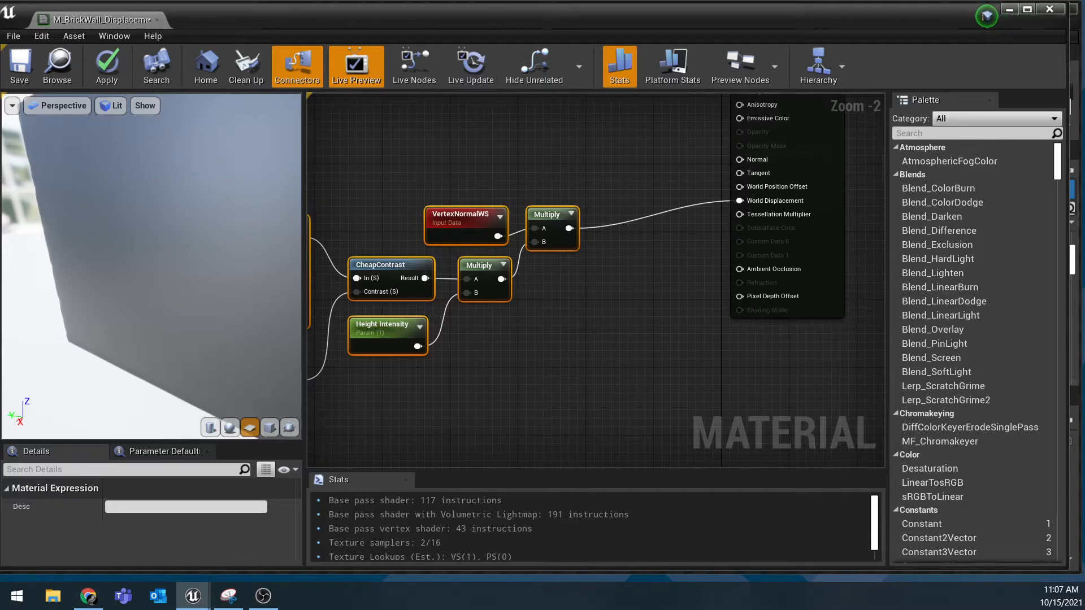
- Add a scalar parameter named Subdivision Amount and connect it to the main node's Tessellation Multiplier
key(s)
click(626, 257)
text(sssssss)
key(BackSpace)
key(BackSpace)
key(BackSpace)
key(BackSpace)
key(BackSpace)
key(BackSpace)
key(BackSpace)
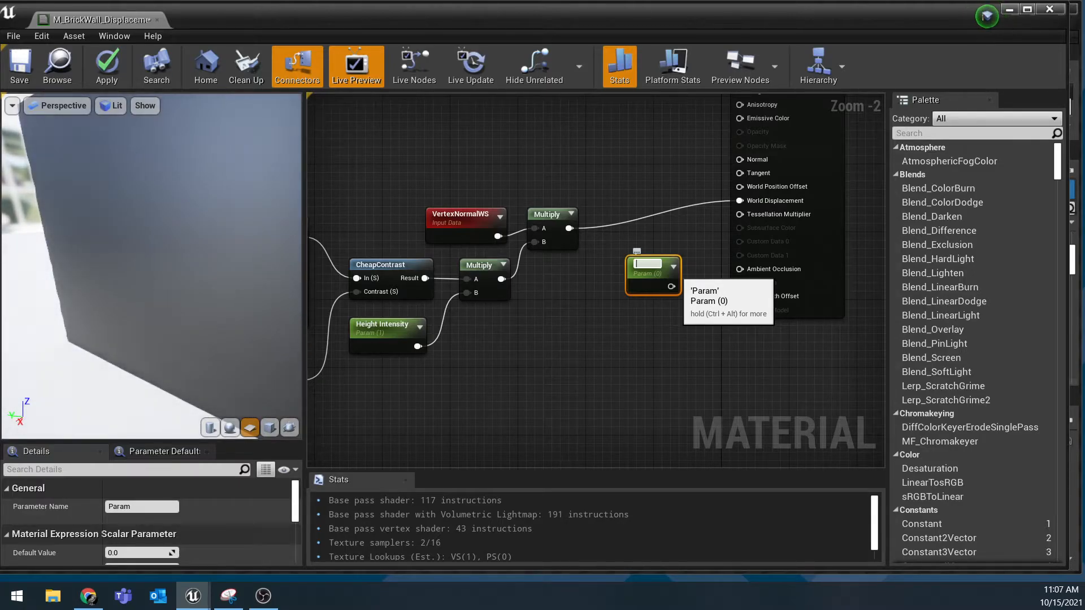
text(Su)
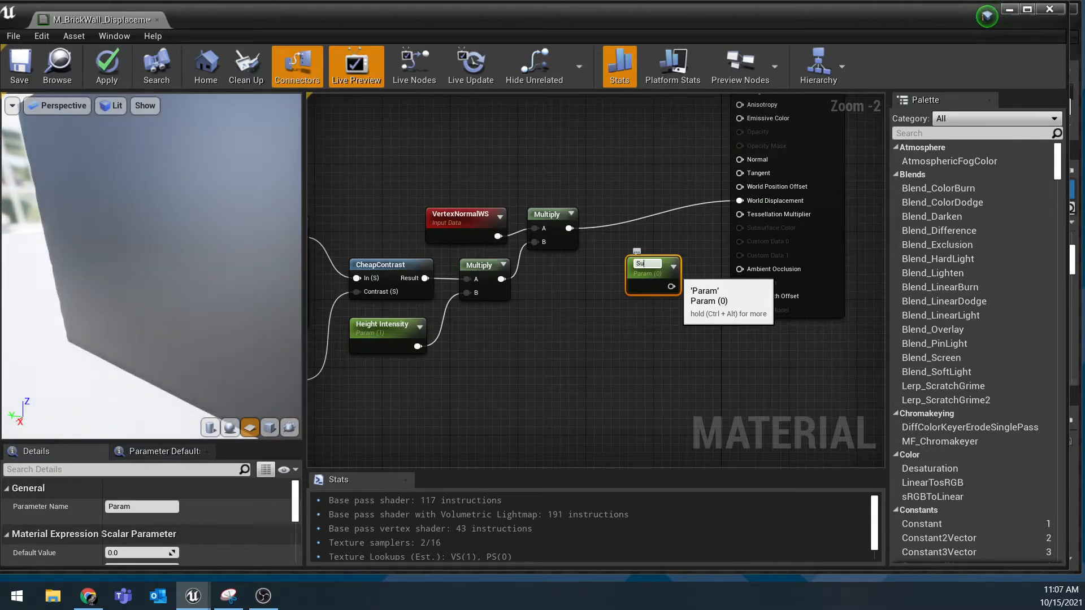
text(bdivision Amou)
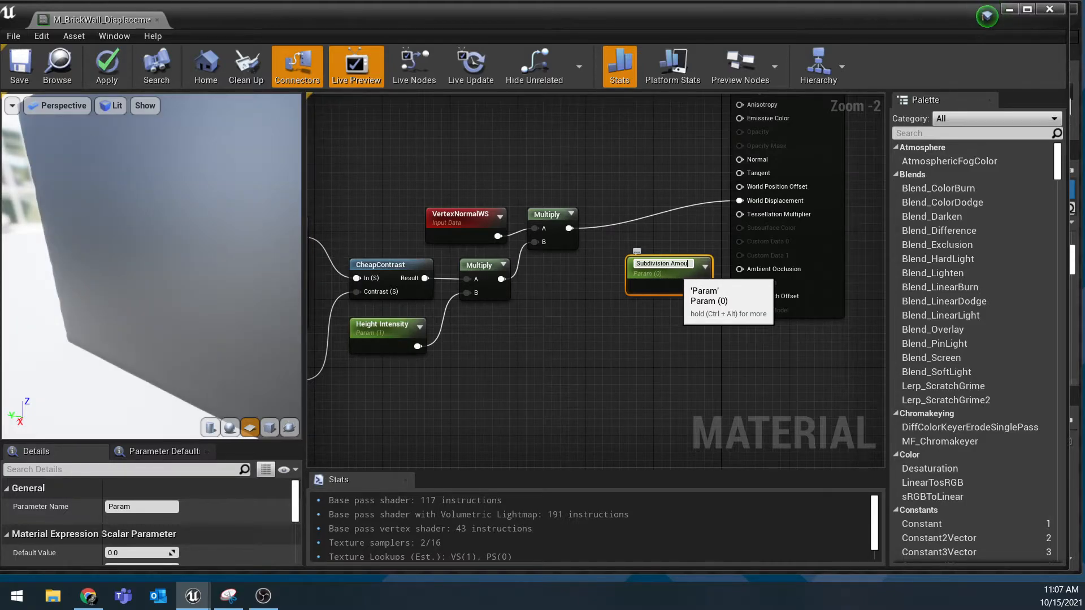
text(nt)
key(Return)
drag(666, 263, 740, 214)
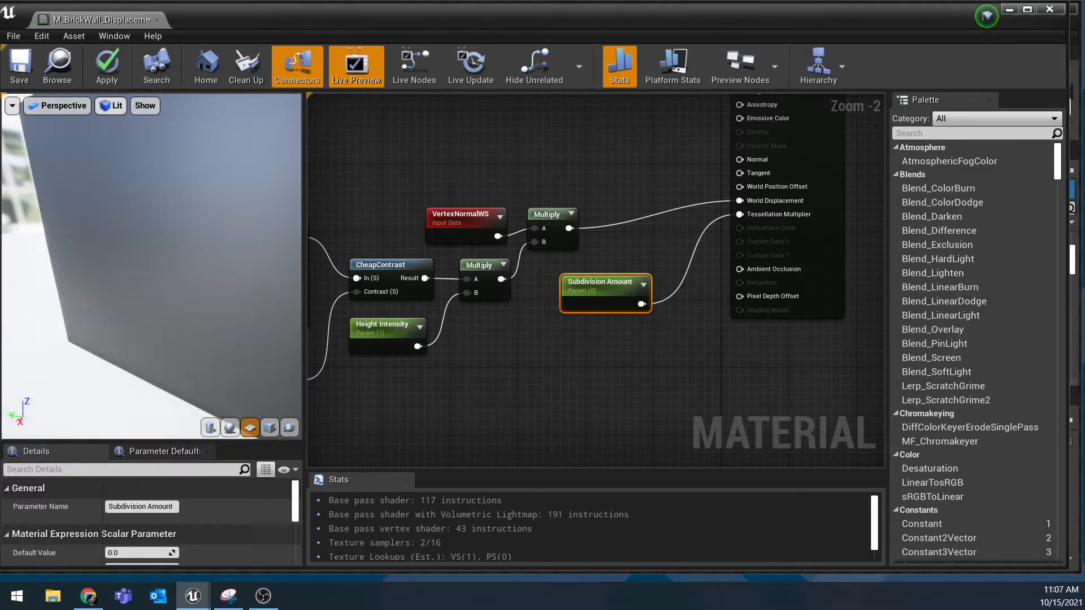
- Show the preview in Brush Wireframe and set Subdivision Amount's default value to 5
click(112, 106)
click(141, 164)
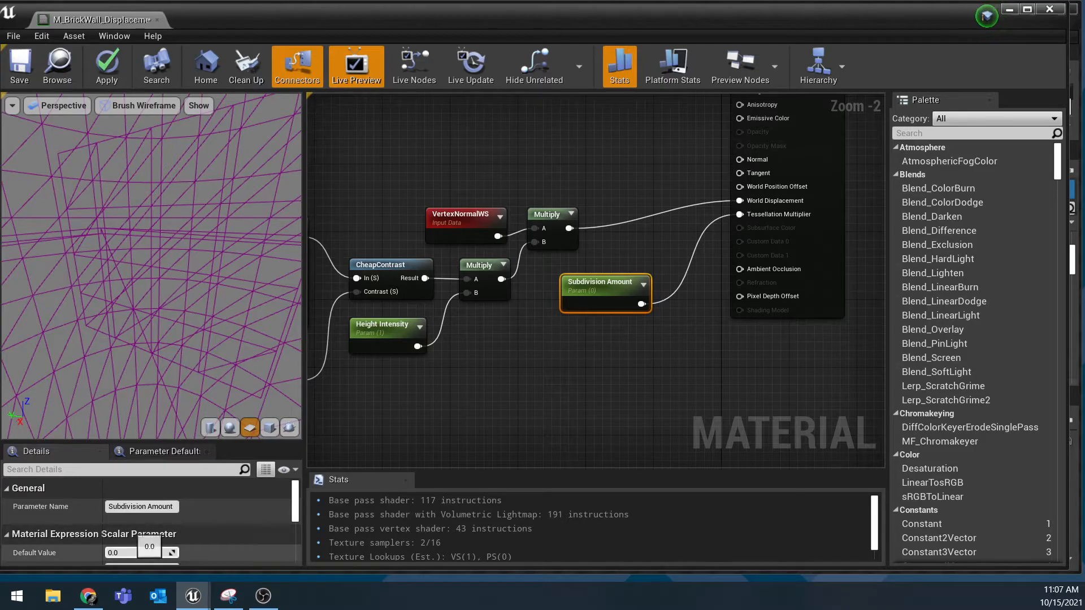
click(137, 552)
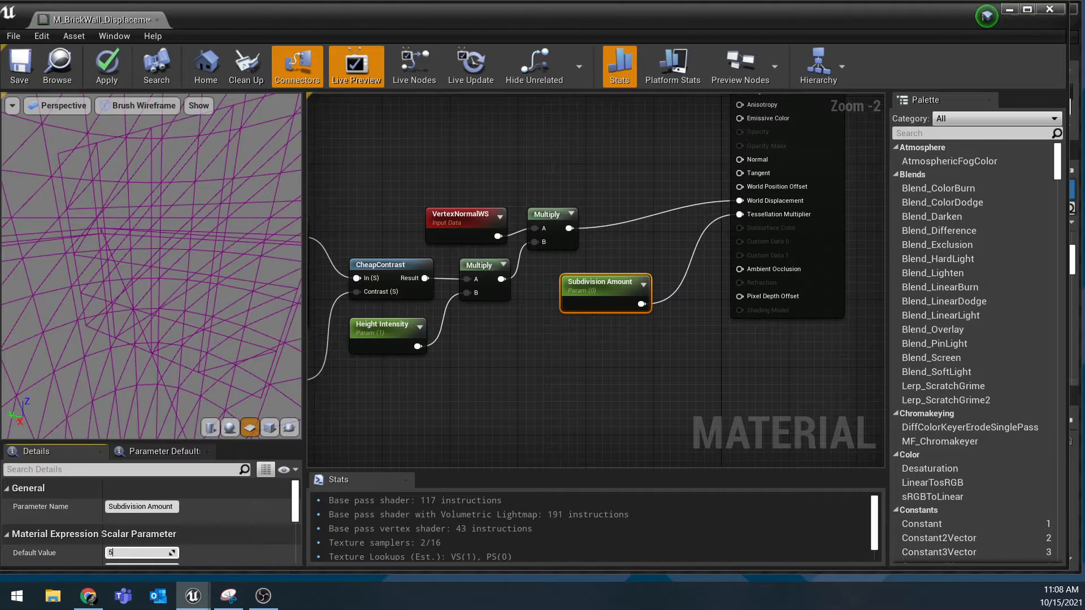
key(Return)
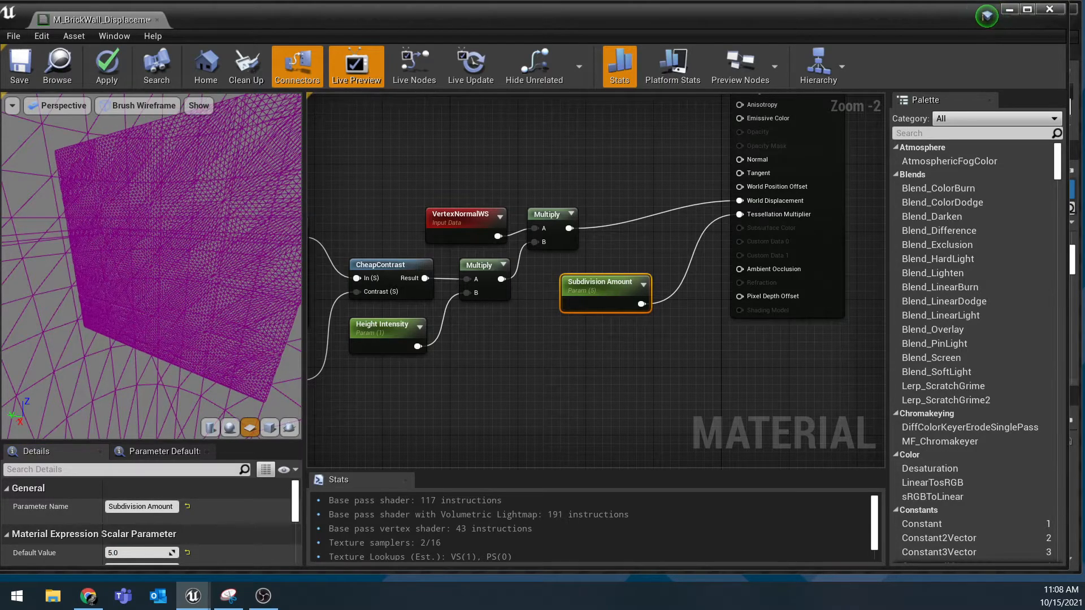
- Examine the plane's wireframe subdivision from near and far in the preview
scroll(150, 266, down, 8)
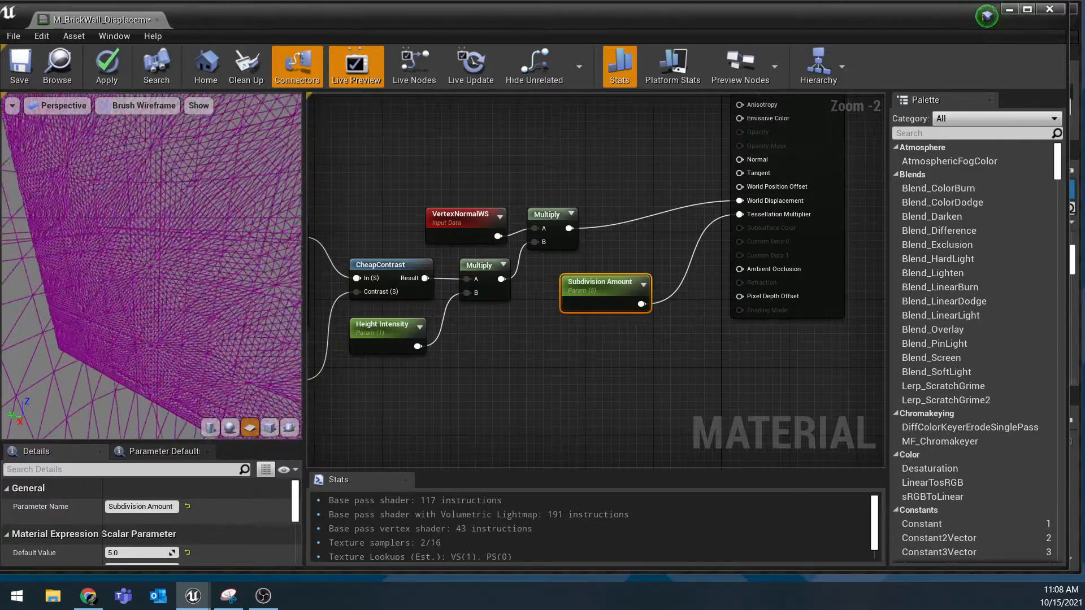
scroll(151, 266, up, 4)
scroll(151, 266, up, 3)
scroll(151, 266, down, 4)
scroll(151, 266, up, 2)
scroll(151, 266, up, 2)
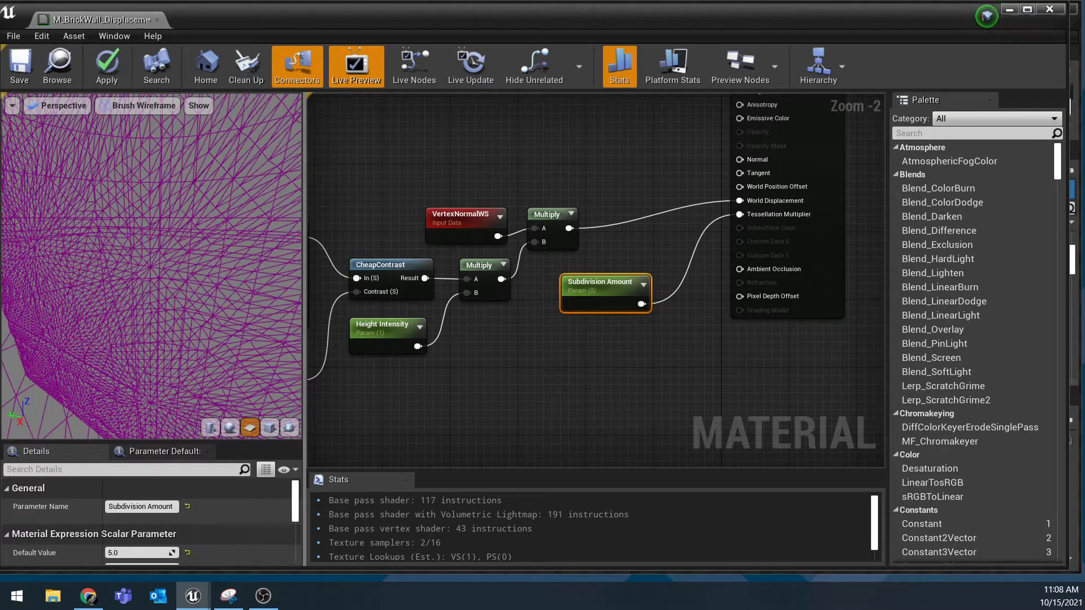
- Return the preview to Lit mode and inspect the plane's displaced surface and edge up close
click(143, 105)
click(121, 121)
scroll(151, 266, up, 1)
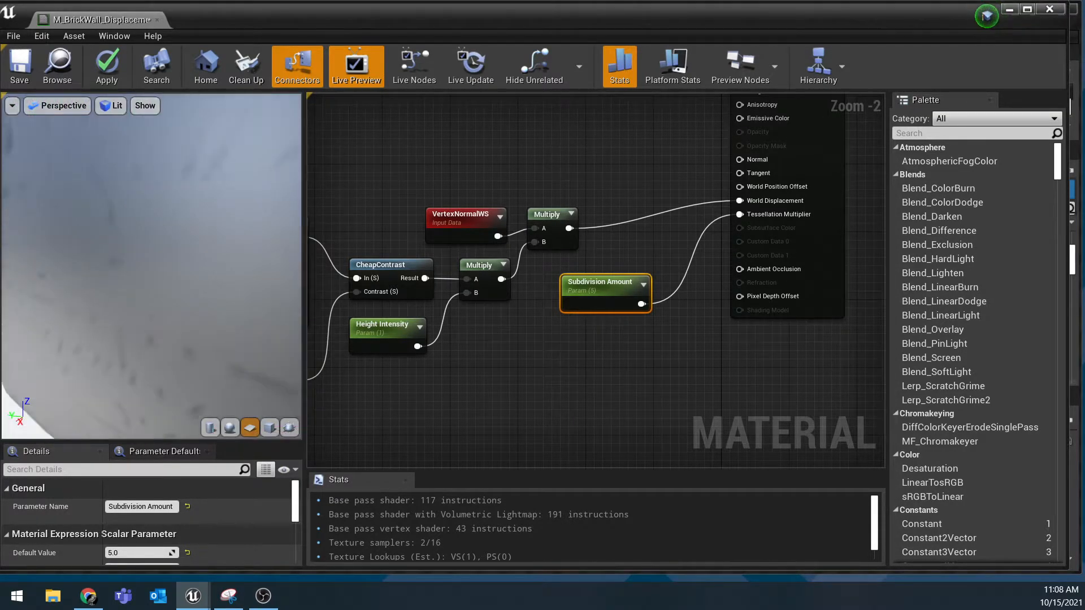
scroll(151, 266, down, 4)
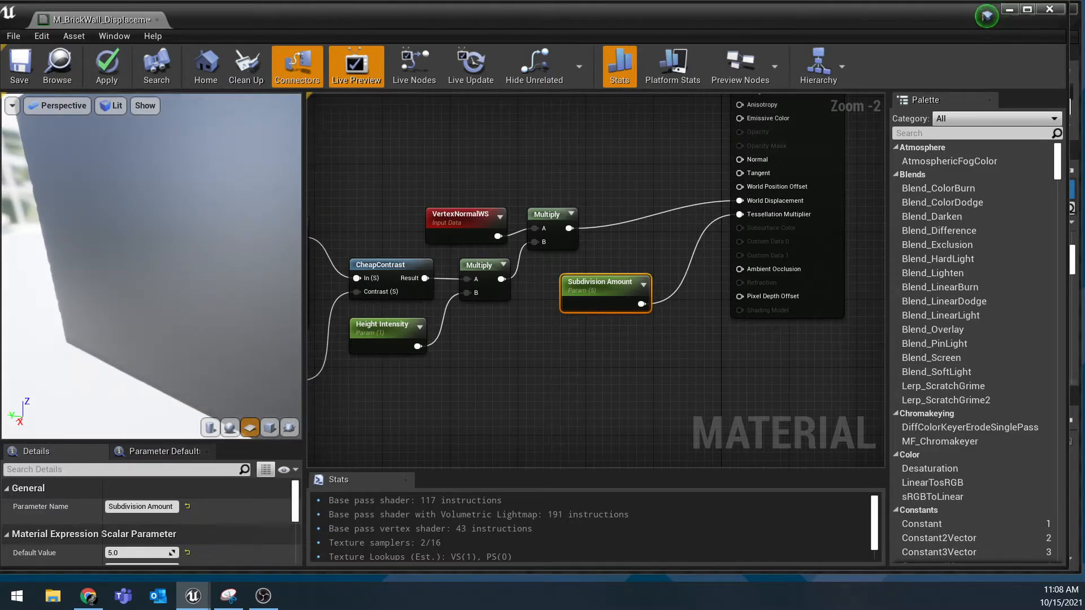
scroll(151, 266, up, 4)
drag(150, 266, 90, 266)
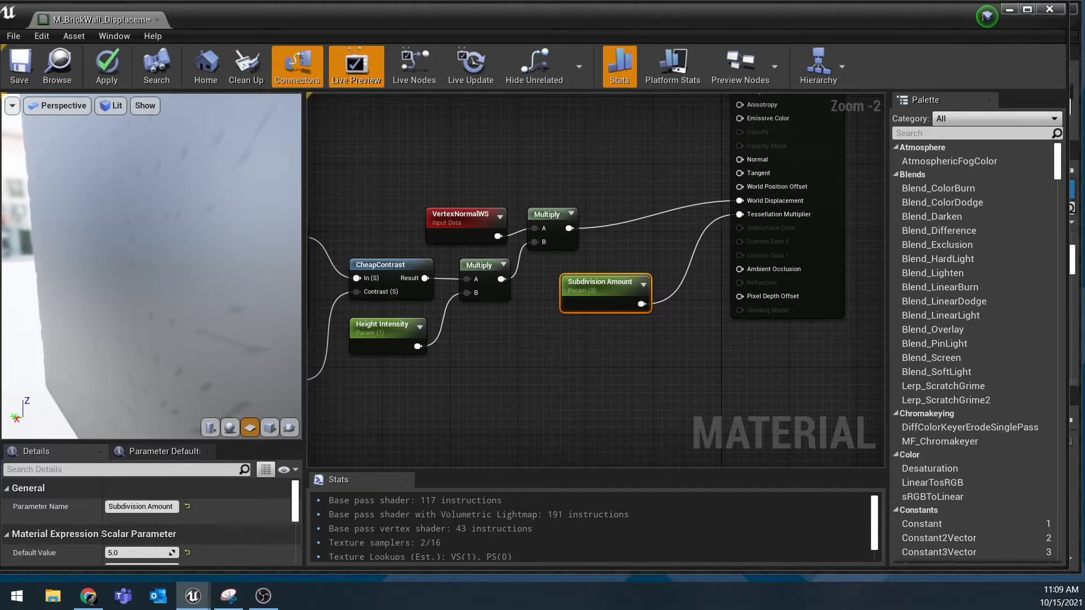
- Select the whole displacement node group, including Subdivision Amount, and move it slightly lower to free space above it
right_drag(468, 361, 569, 413)
scroll(588, 377, down, 1)
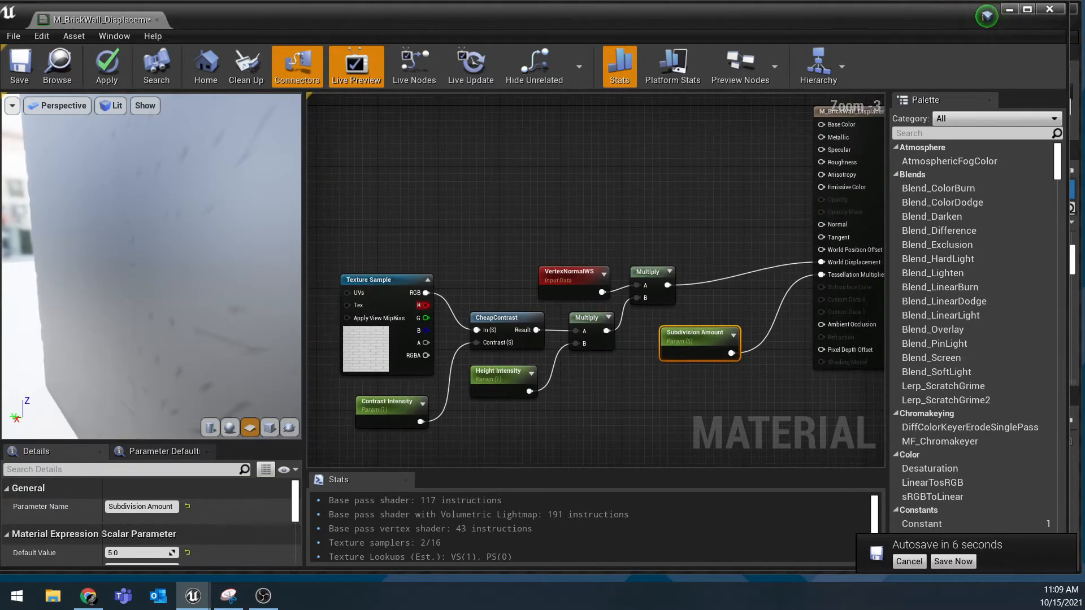
click(387, 280)
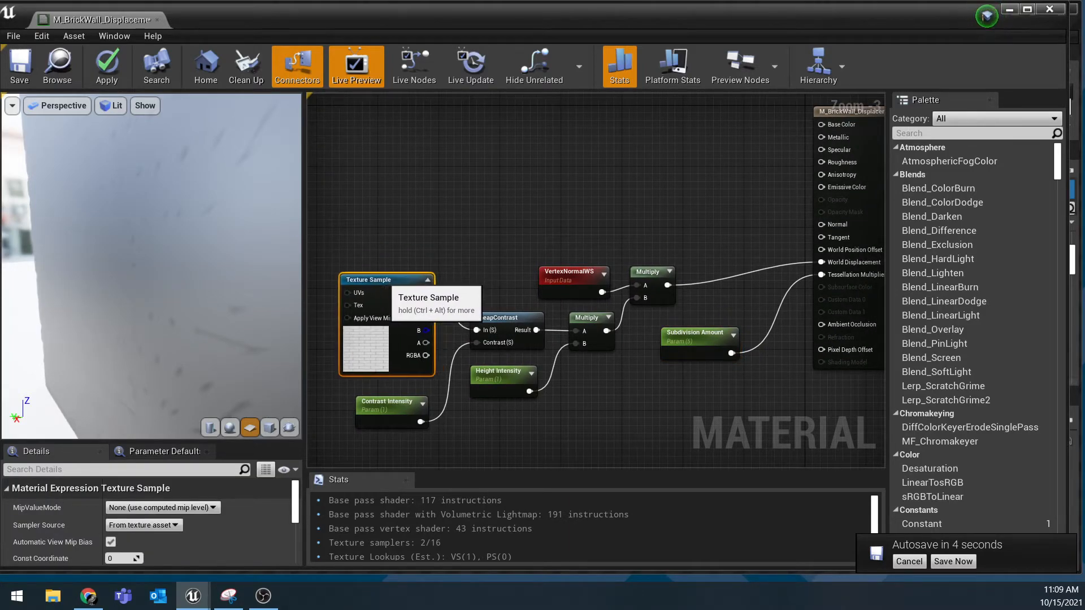
drag(321, 201, 782, 282)
right_drag(781, 276, 723, 455)
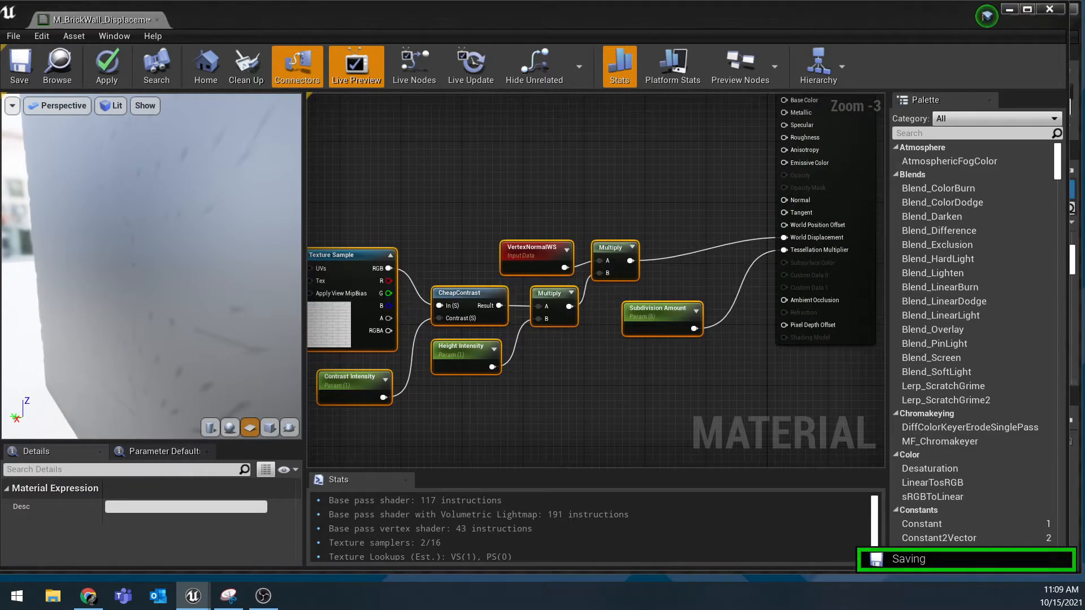
drag(611, 247, 631, 269)
right_drag(608, 205, 622, 272)
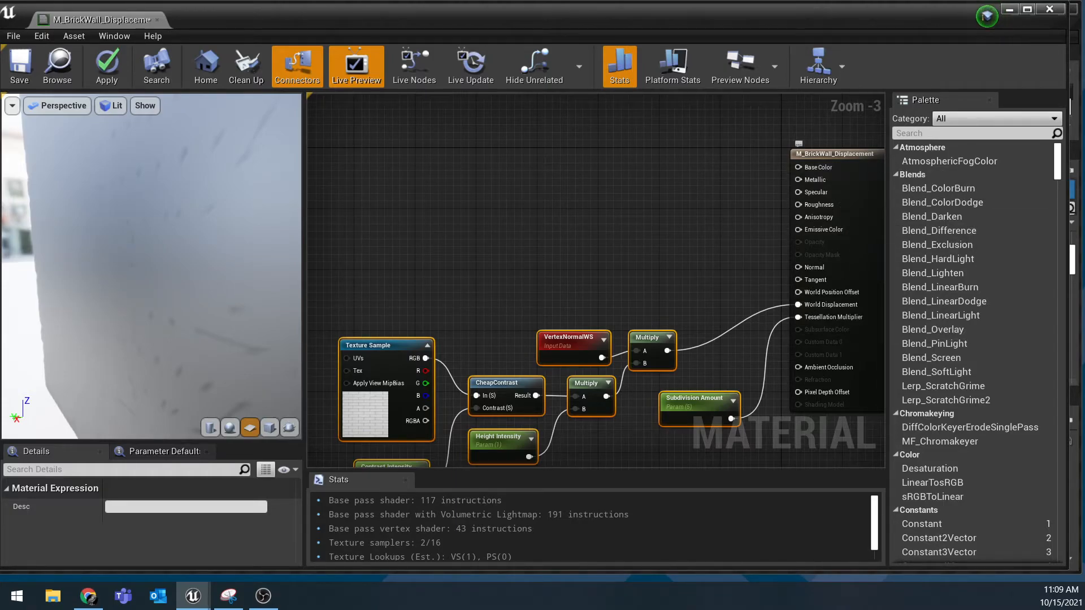
right_drag(585, 252, 671, 254)
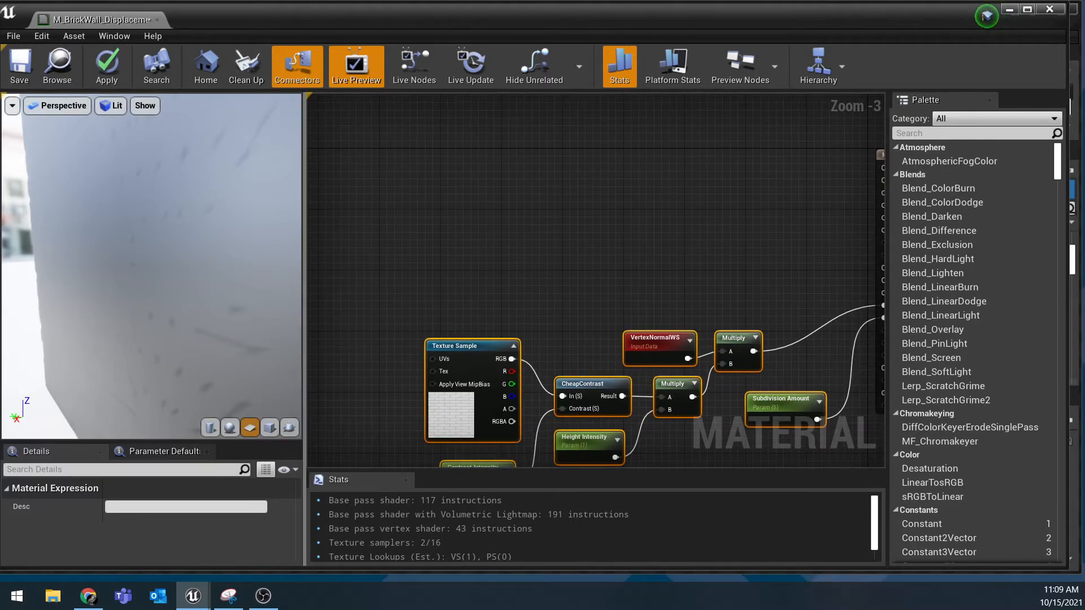
- Add a TexCoord node in the empty space above the depth Texture Sample
key(u)
click(341, 221)
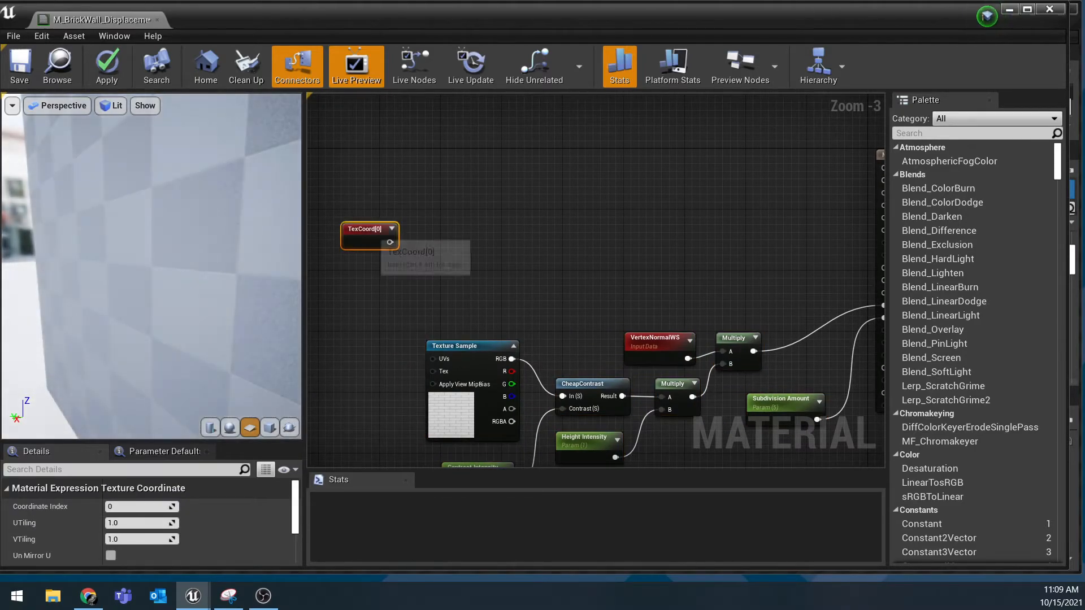
mouse_move(361, 229)
mouse_down()
mouse_move(377, 255)
mouse_move(370, 233)
mouse_up()
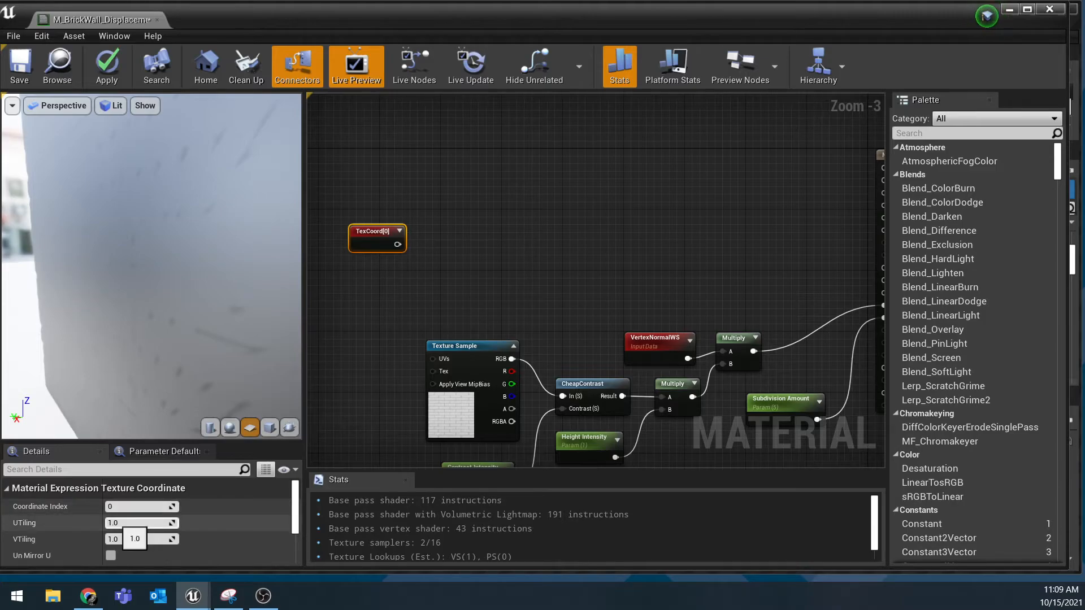
- Set the TexCoord's UTiling and VTiling to 7 and connect it to the depth Texture Sample's UVs
click(139, 522)
text(7)
key(Tab)
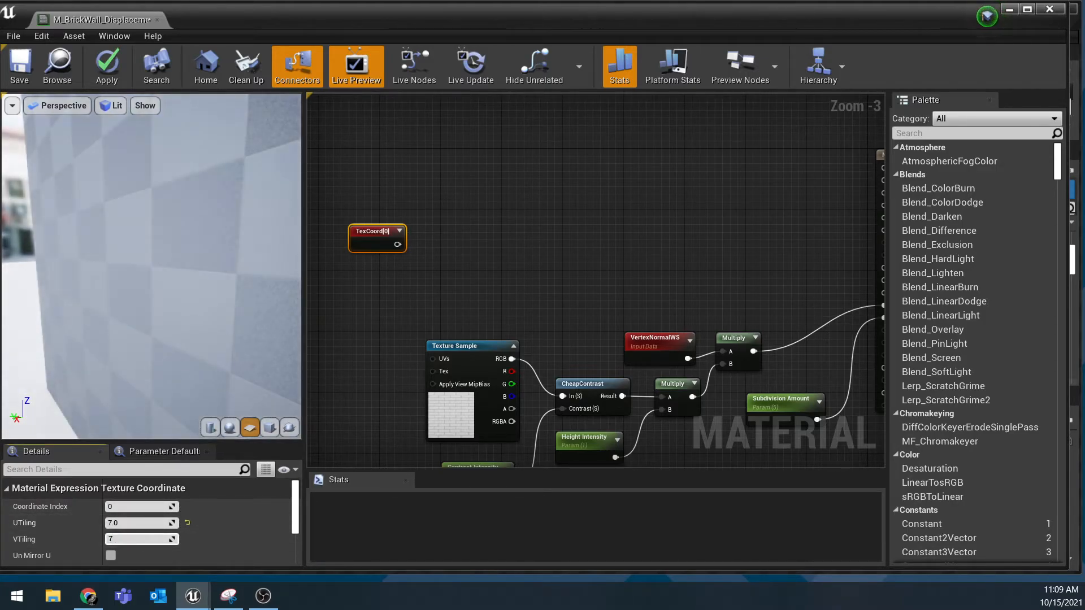
key(Escape)
drag(397, 244, 431, 358)
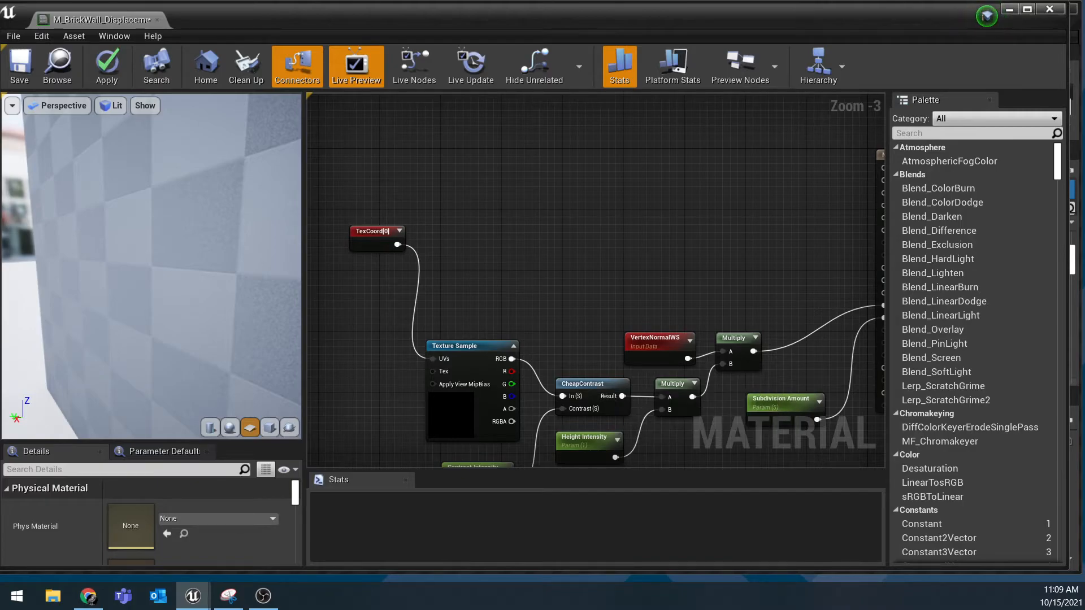
drag(151, 266, 113, 265)
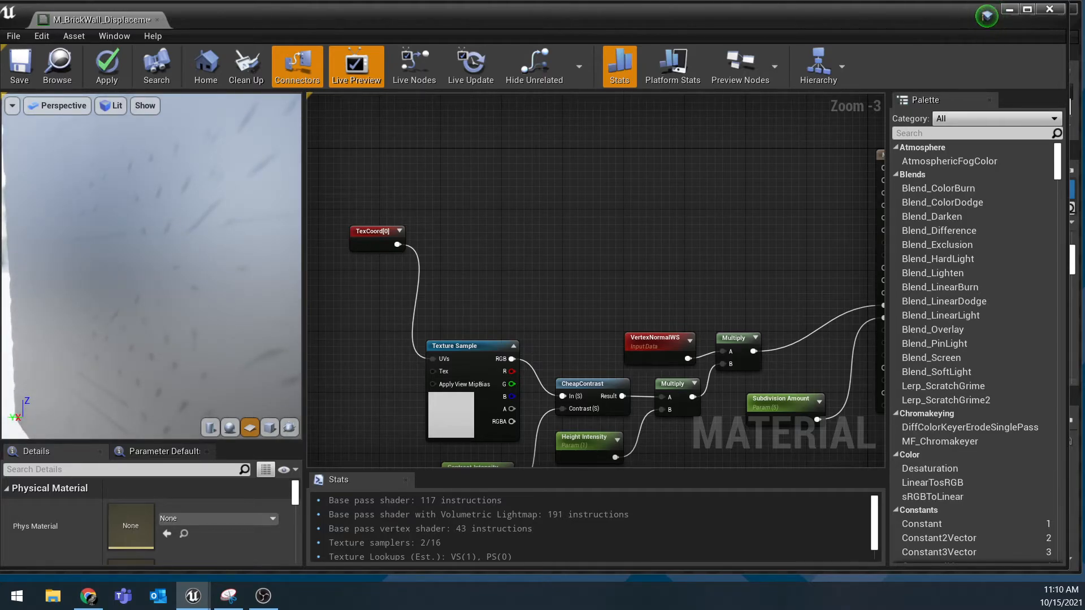
- Add three Texture Sample nodes and arrange them in a column above the displacement node group
right_drag(661, 200, 612, 248)
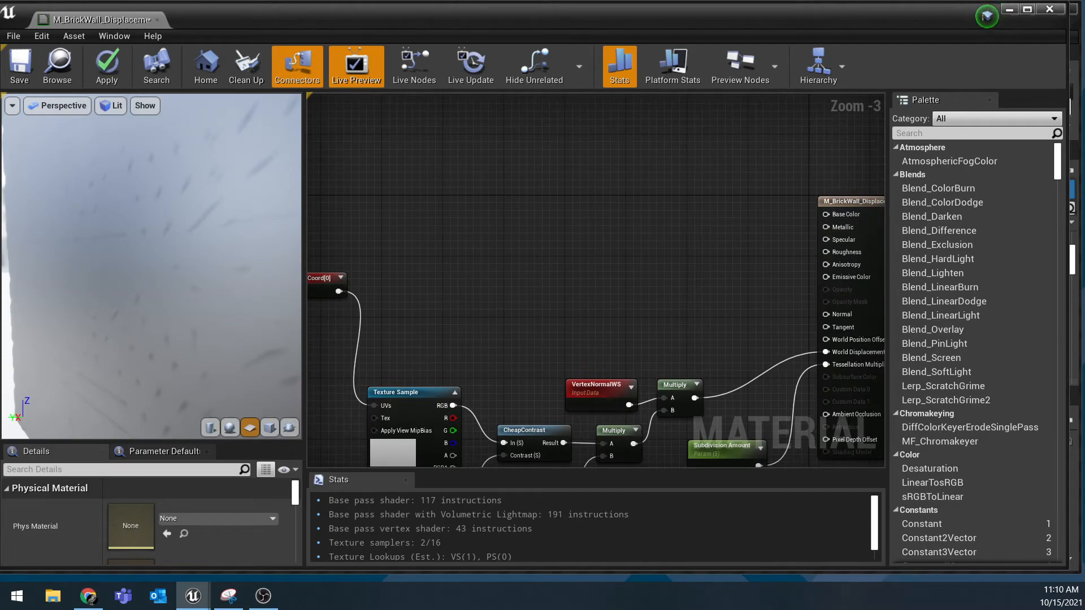
key(t)
click(502, 119)
key(t)
click(503, 229)
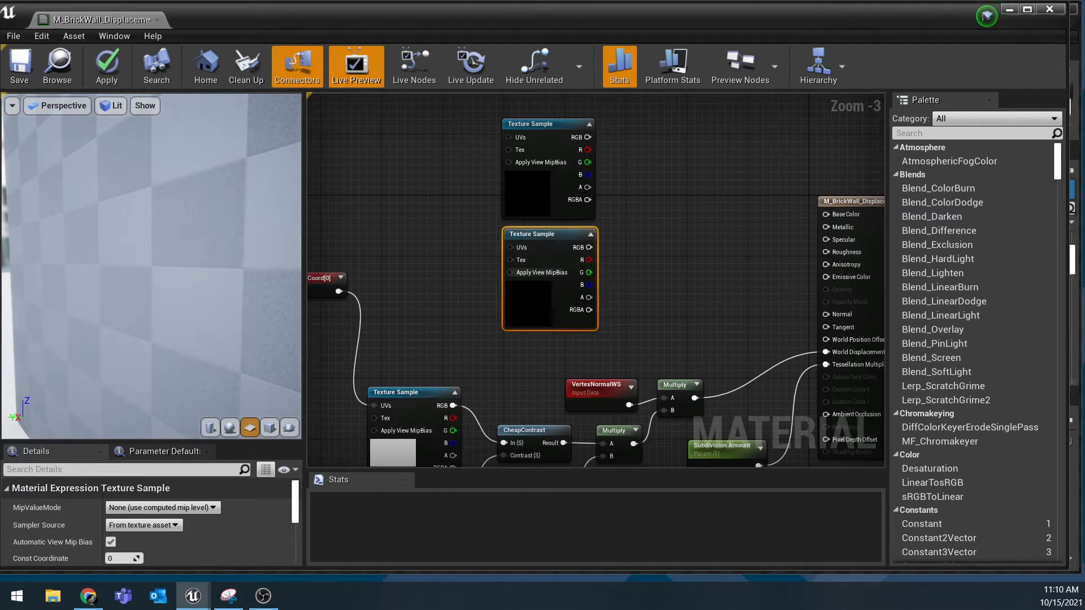
key(t)
click(502, 349)
drag(630, 135, 514, 383)
drag(659, 169, 505, 294)
click(651, 243)
right_drag(651, 242, 684, 251)
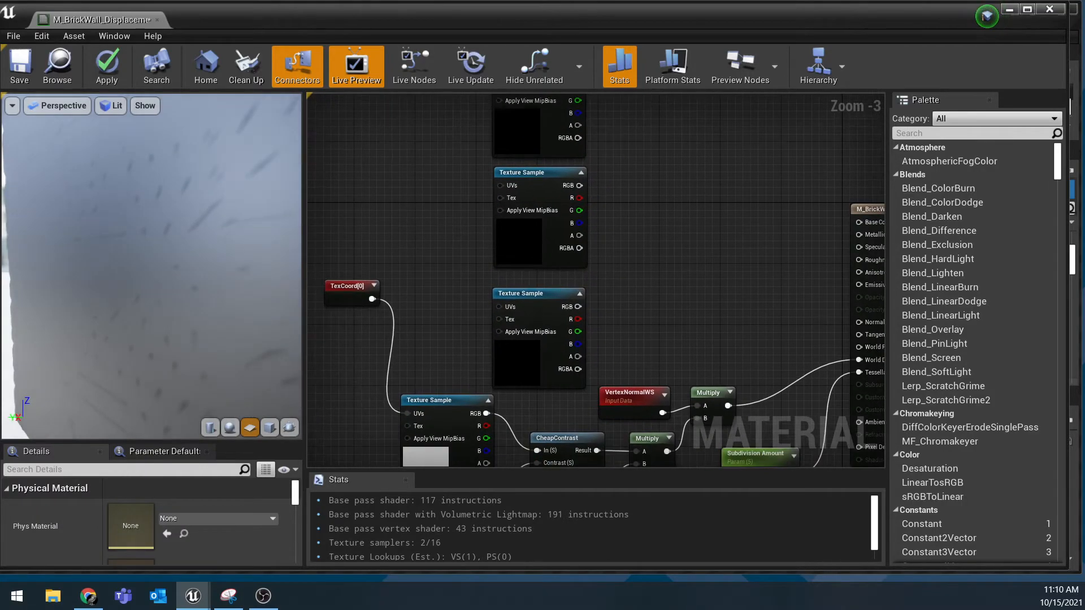
- Assign the T_Walls_Depth texture to the topmost new Texture Sample
click(524, 130)
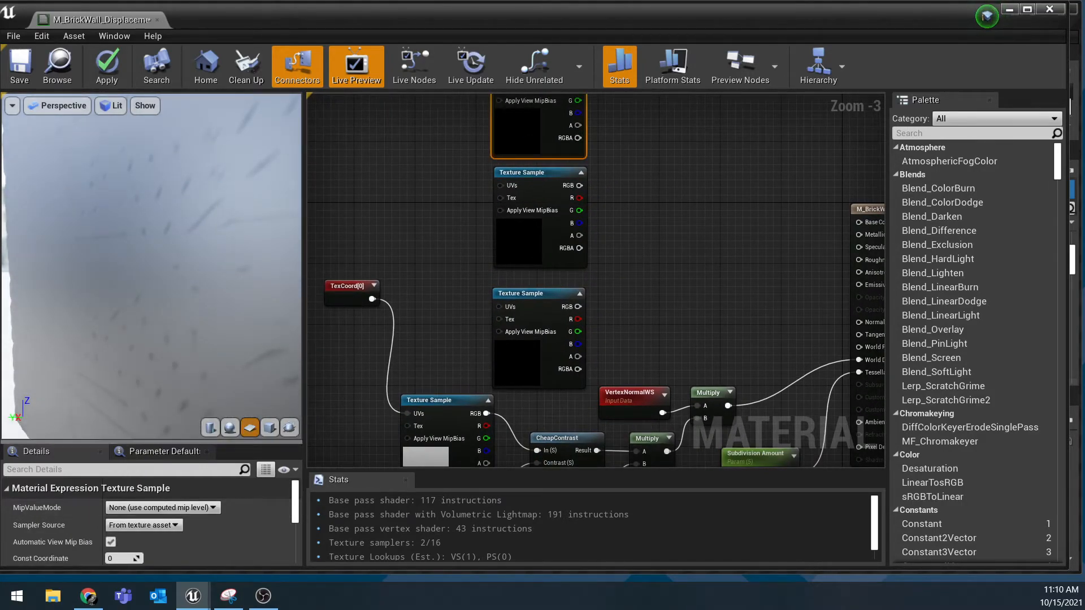
scroll(151, 522, down, 4)
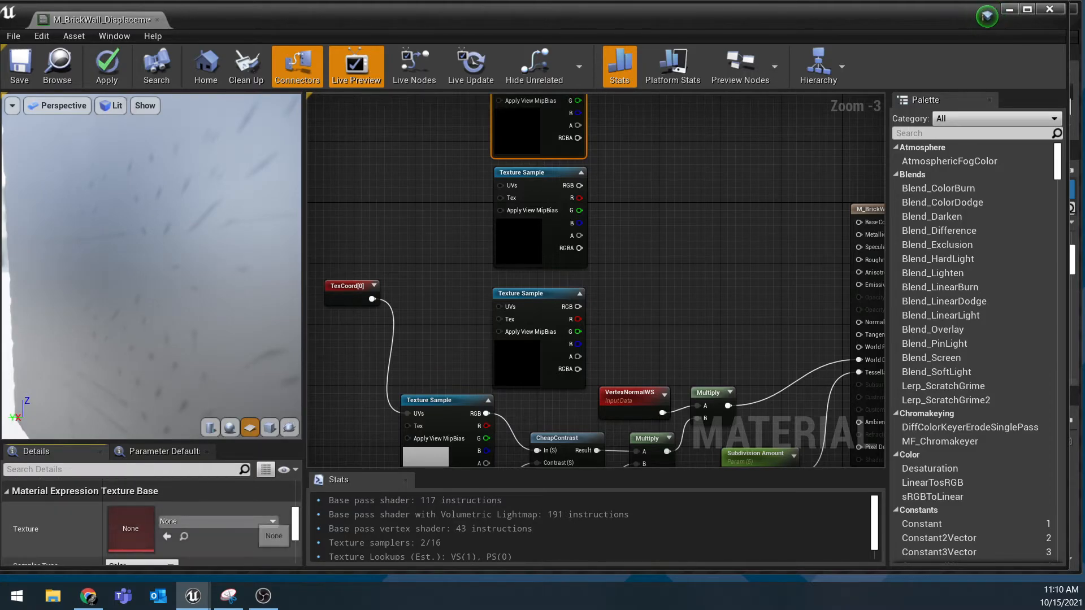
click(249, 521)
text(T_Walls)
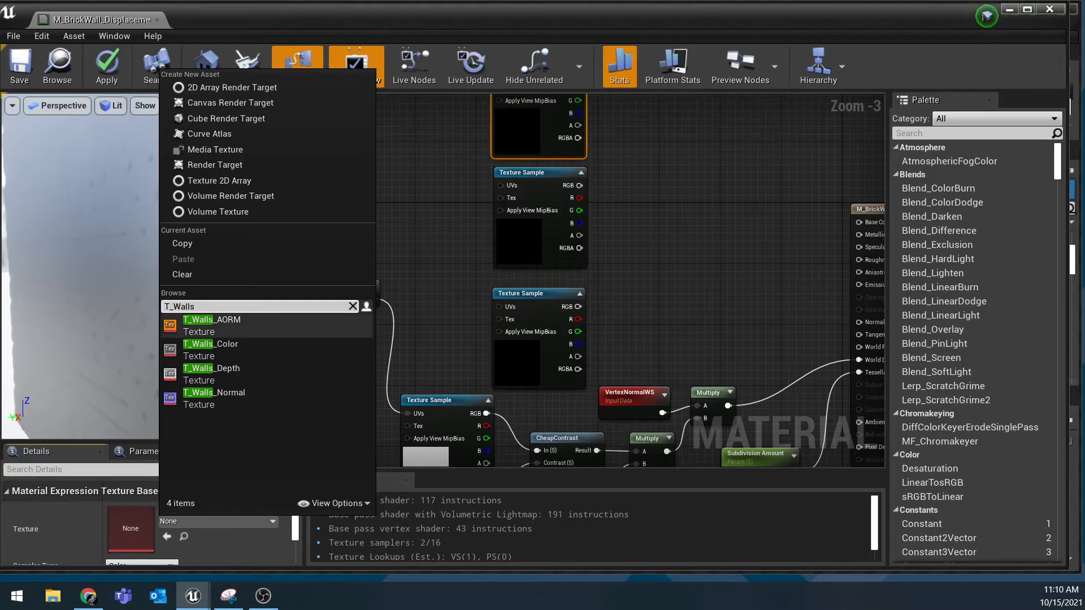
click(212, 373)
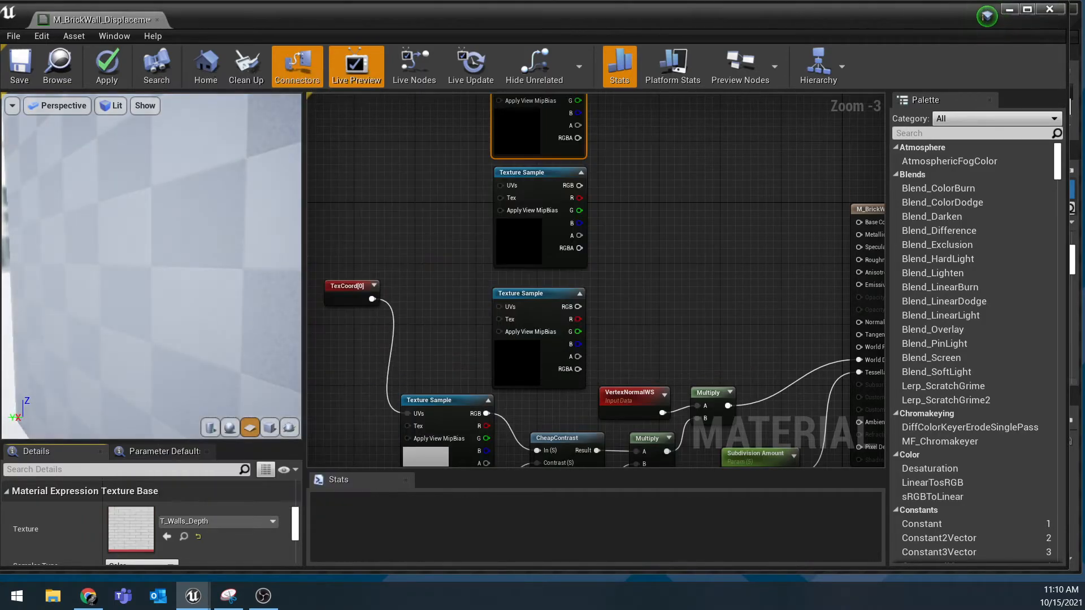
- Assign the T_Walls_AORM texture to the middle Texture Sample in the new column
click(551, 243)
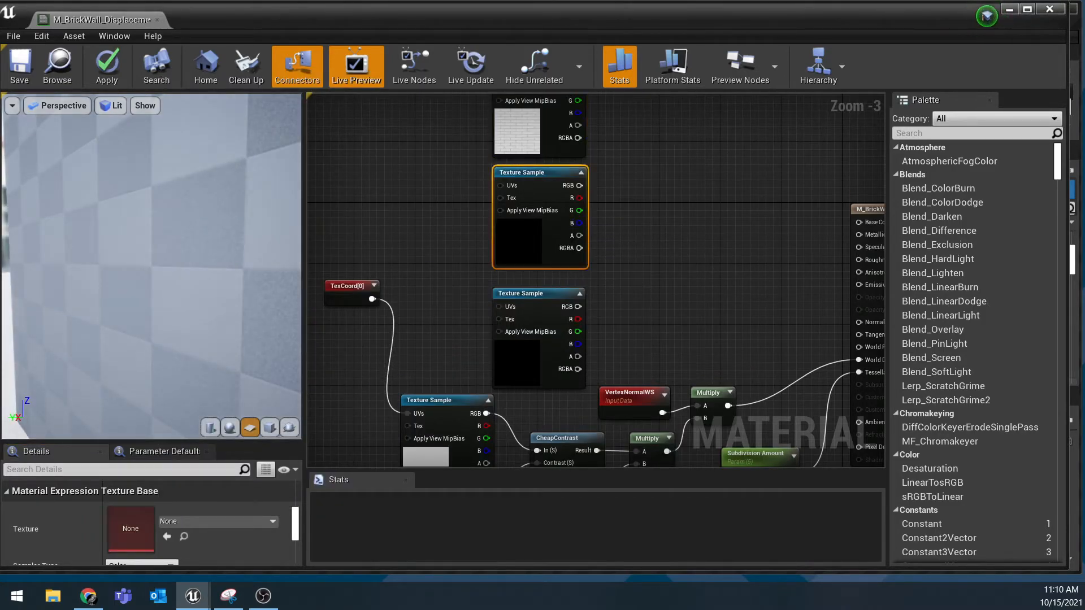
click(243, 521)
text(T_)
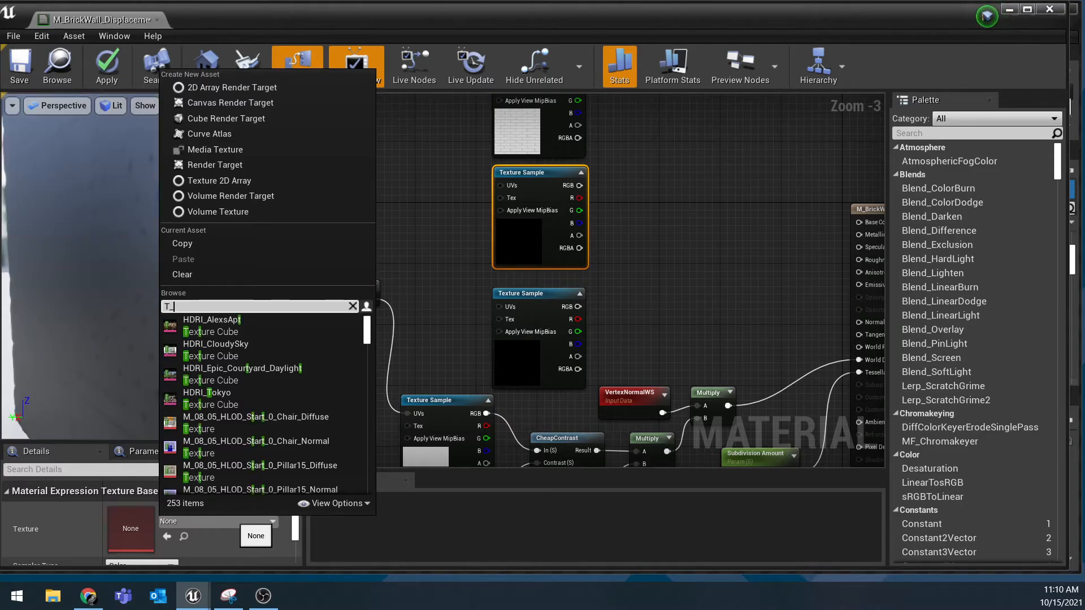
text(Walls)
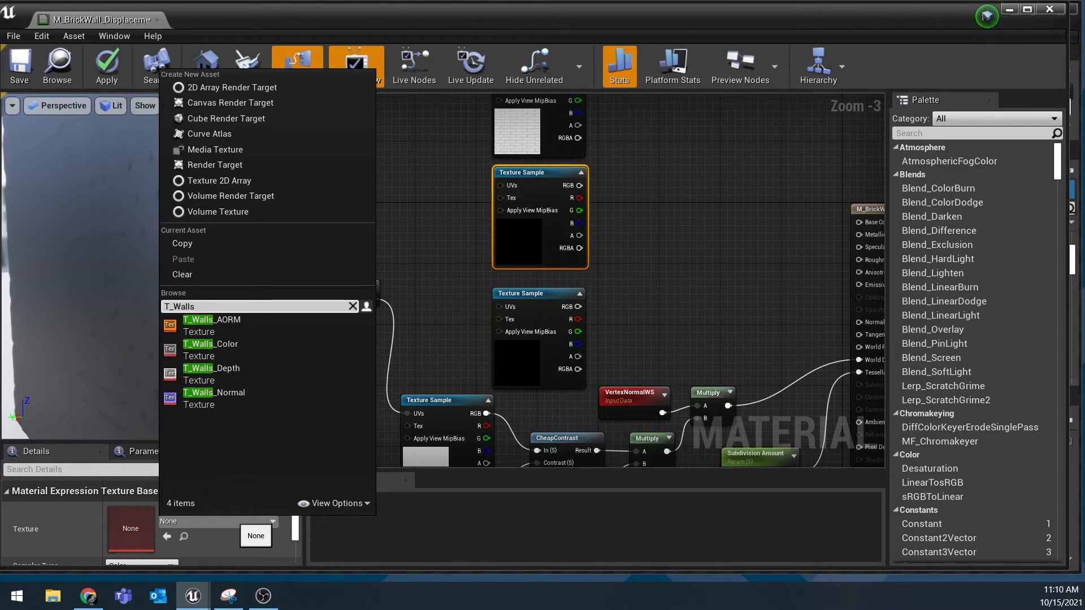
click(226, 325)
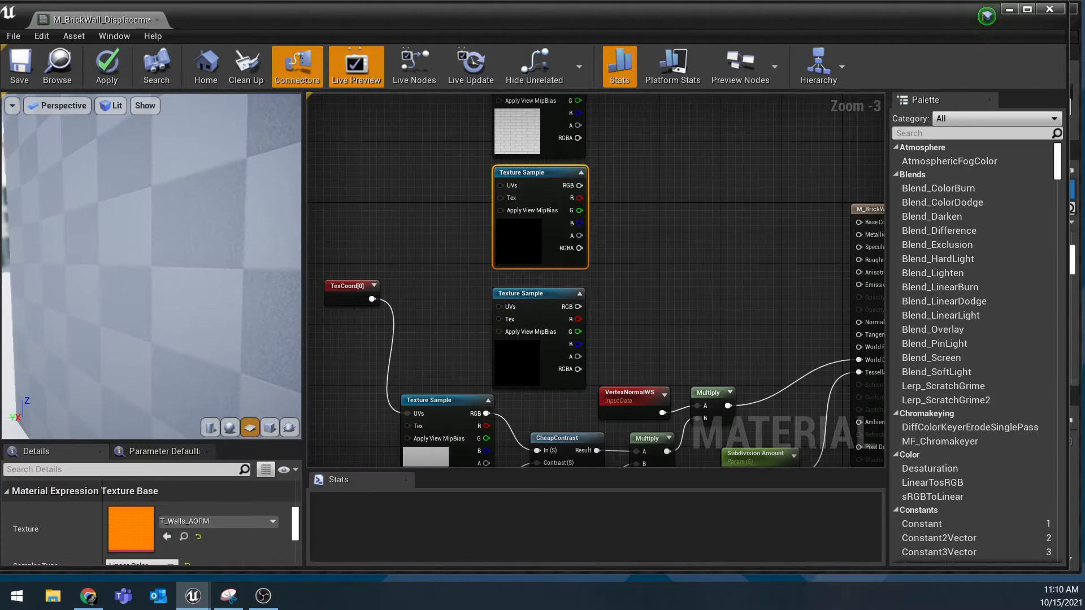
- Assign the T_Walls_Normal texture to the lowest Texture Sample in the new column
click(503, 291)
click(226, 521)
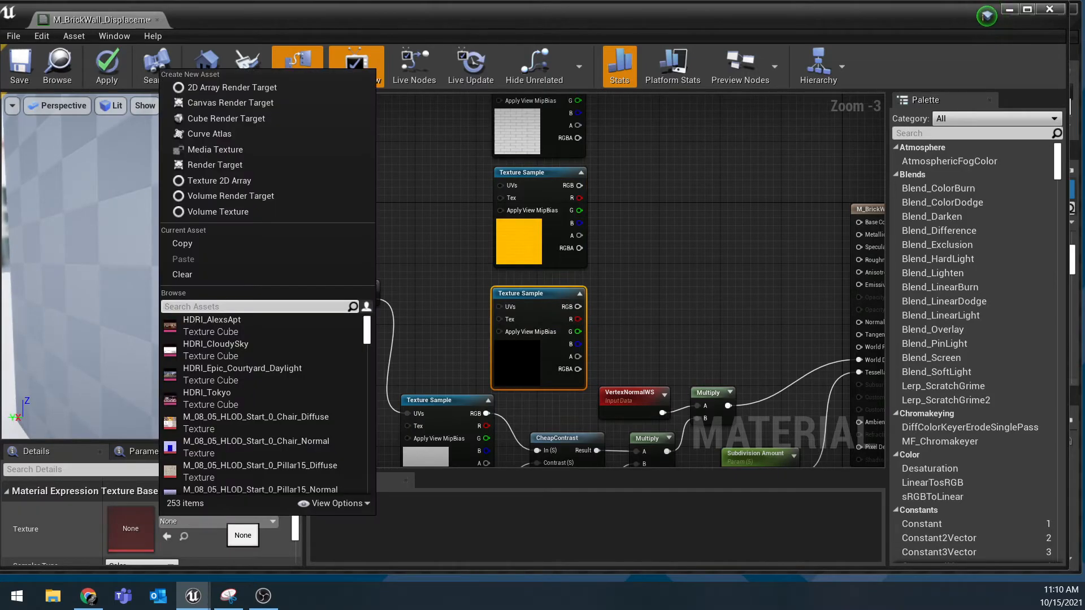
text(T_Walls)
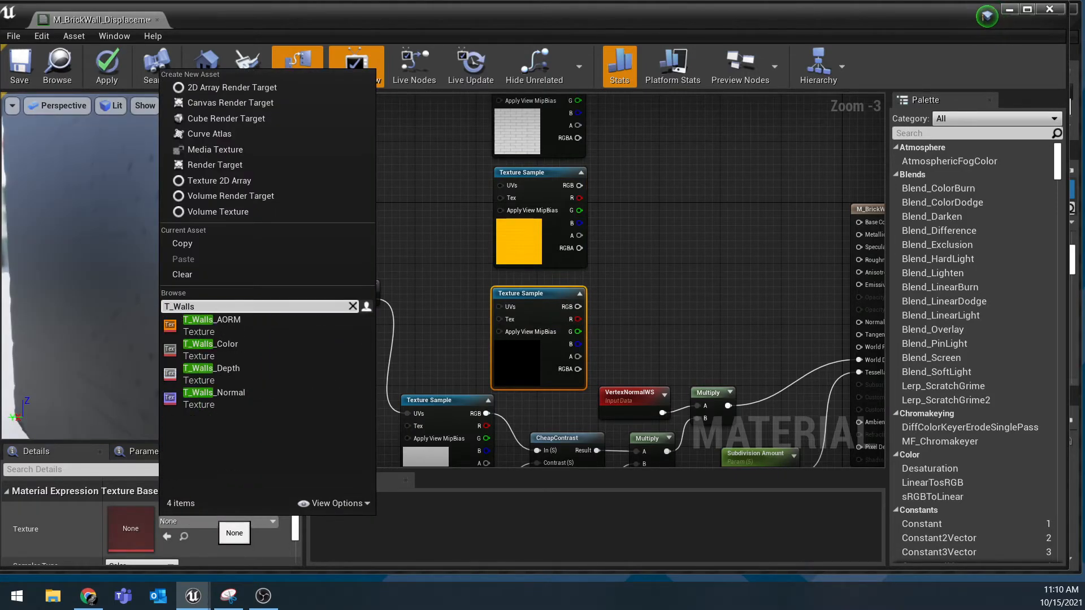
click(215, 396)
- Connect the TexCoord node to the UVs inputs of all three new Texture Samples
right_drag(639, 196, 636, 228)
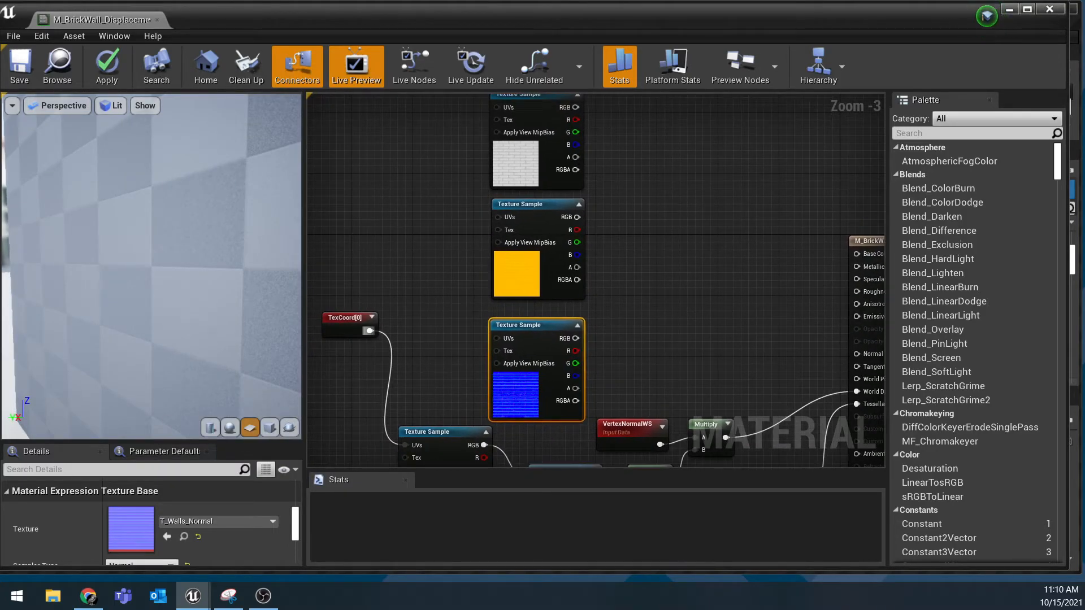
drag(369, 331, 382, 328)
drag(487, 338, 490, 338)
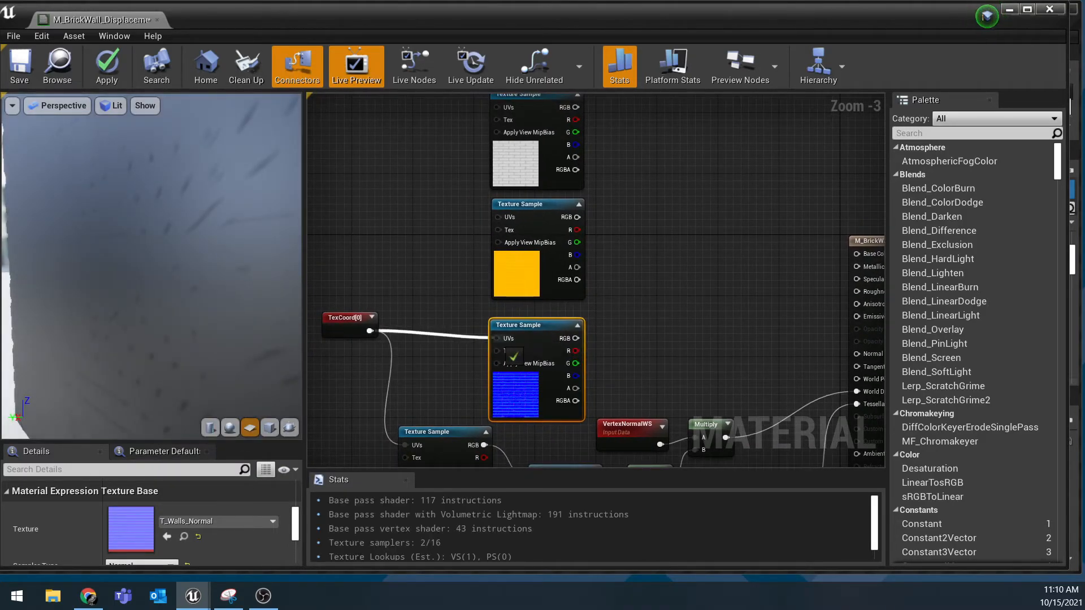
drag(370, 330, 498, 217)
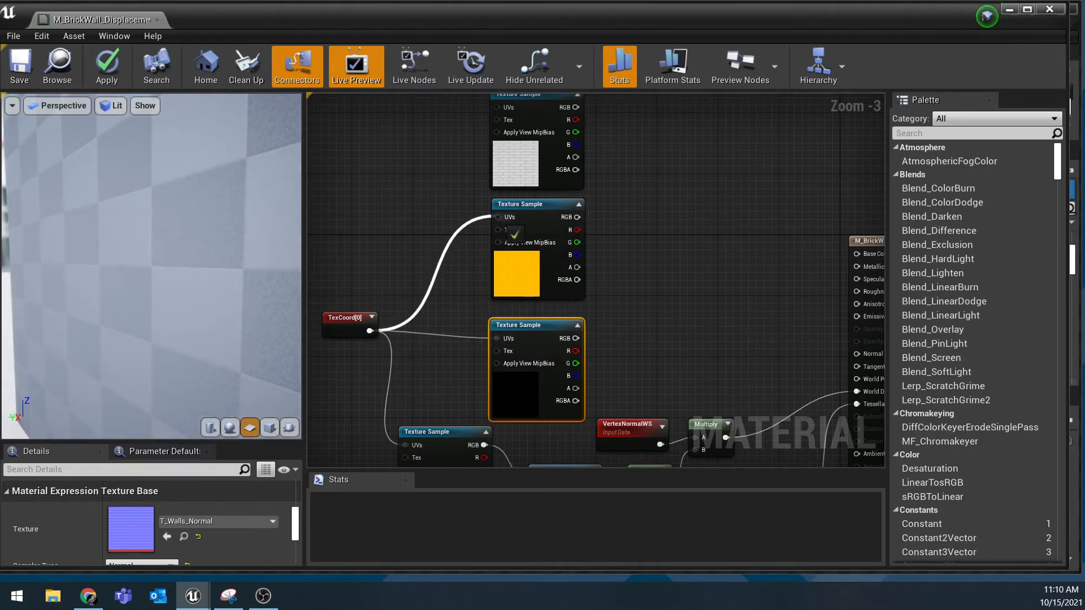
right_drag(590, 283, 561, 314)
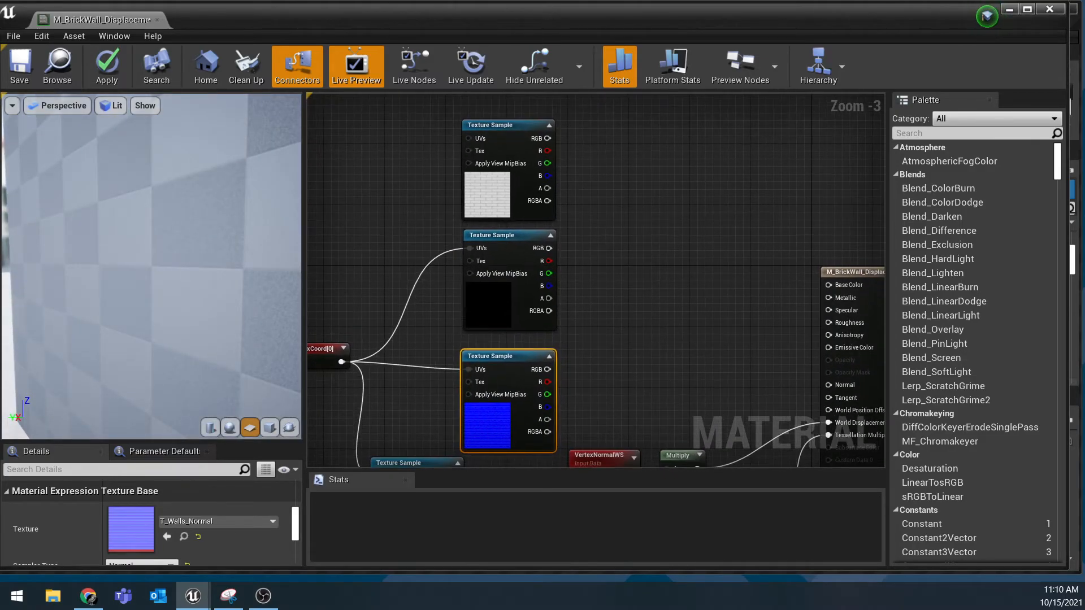
drag(341, 362, 468, 139)
- Connect the topmost Texture Sample's RGB output to Base Color and inspect the brick relief on a sphere preview
right_drag(637, 306, 561, 275)
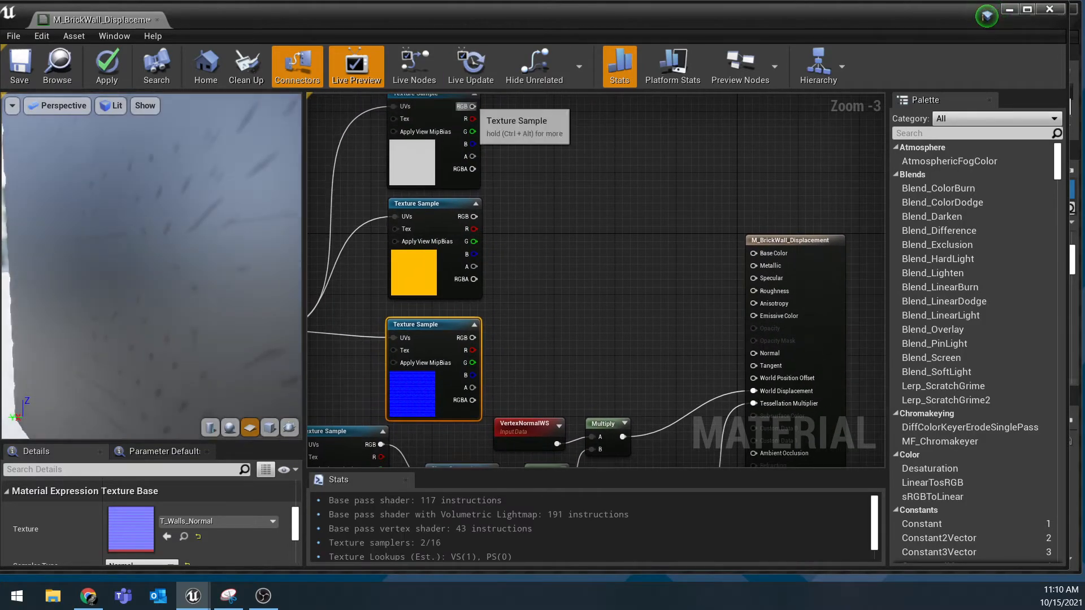
drag(473, 106, 753, 288)
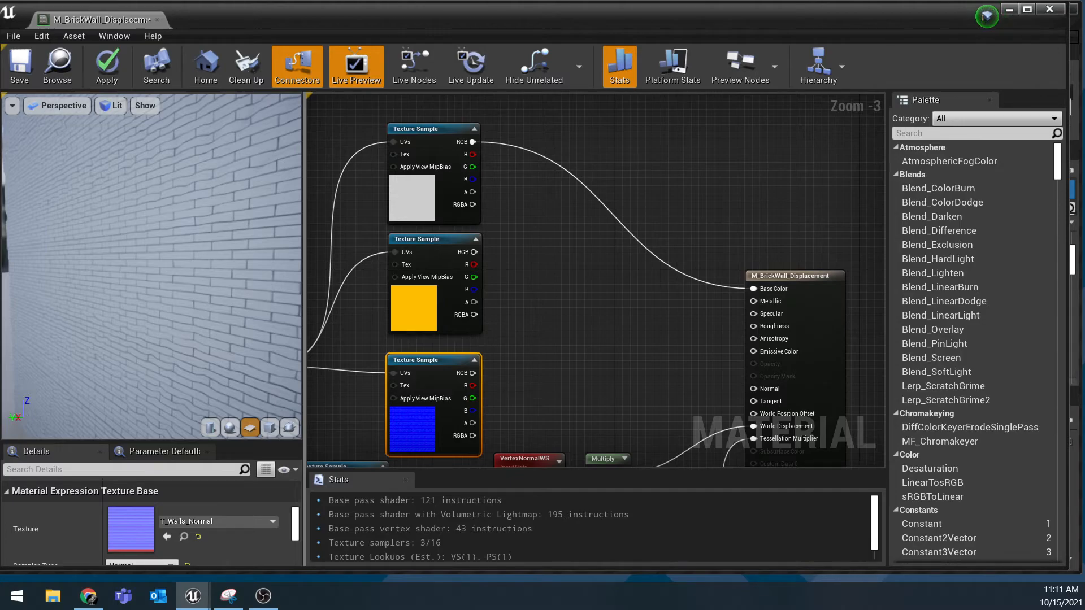
click(229, 428)
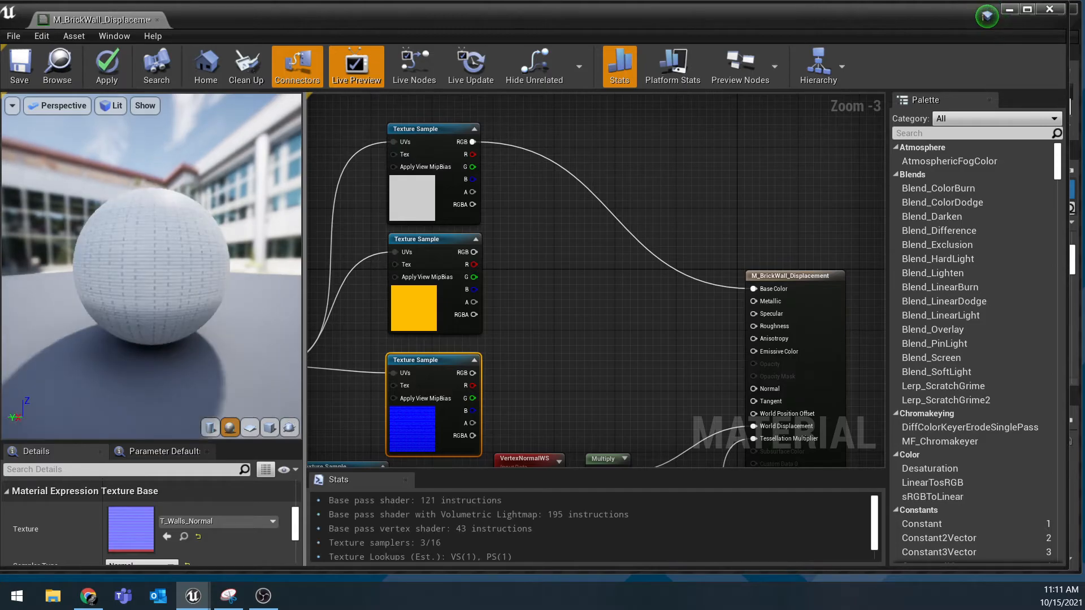
scroll(151, 266, up, 3)
scroll(151, 265, up, 5)
scroll(150, 265, down, 1)
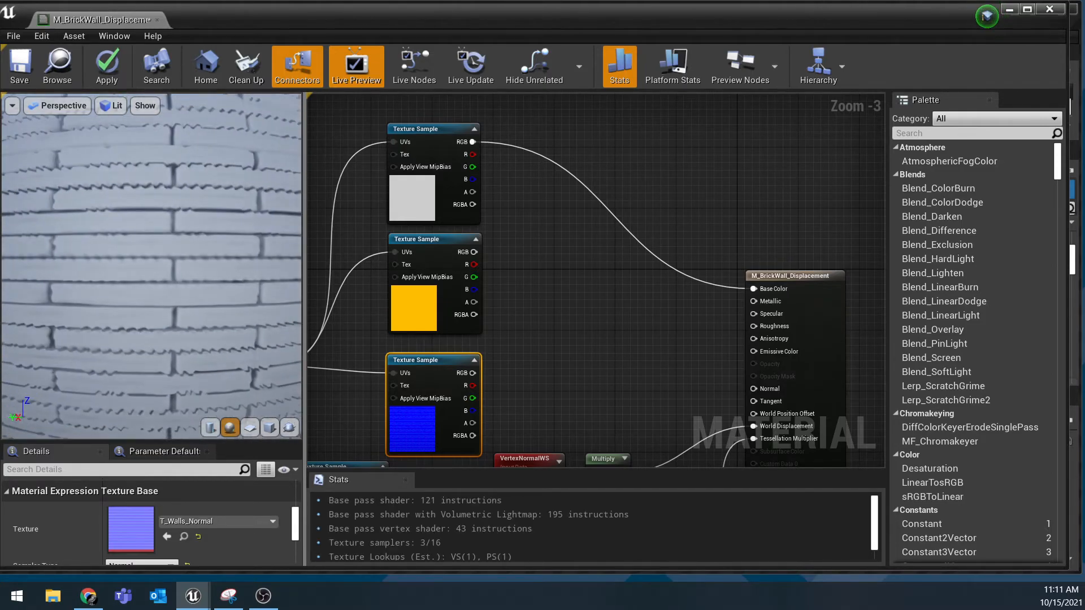
scroll(150, 266, down, 4)
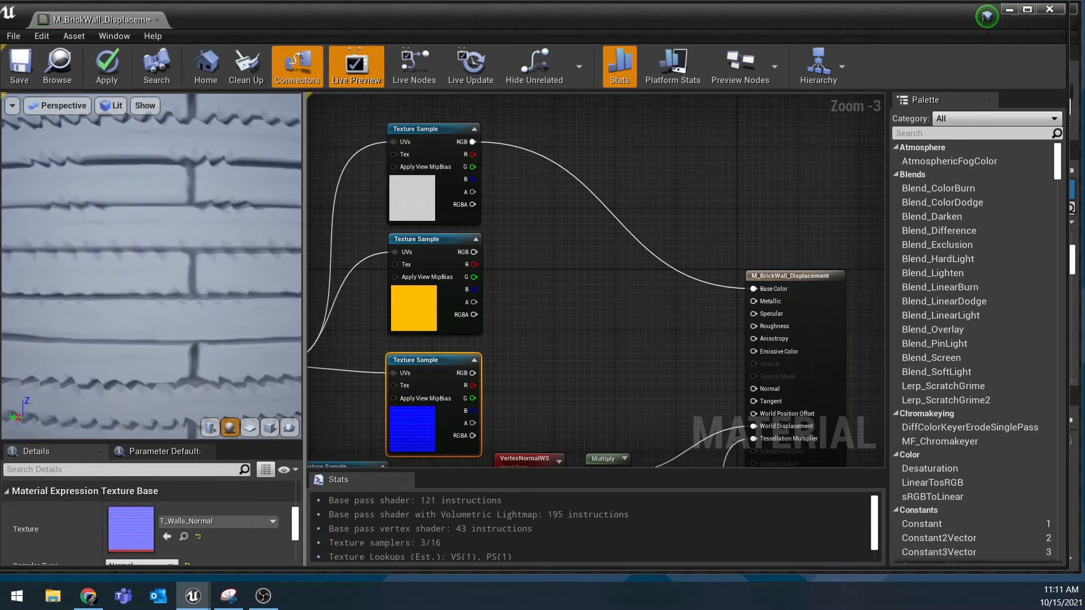
scroll(150, 266, up, 3)
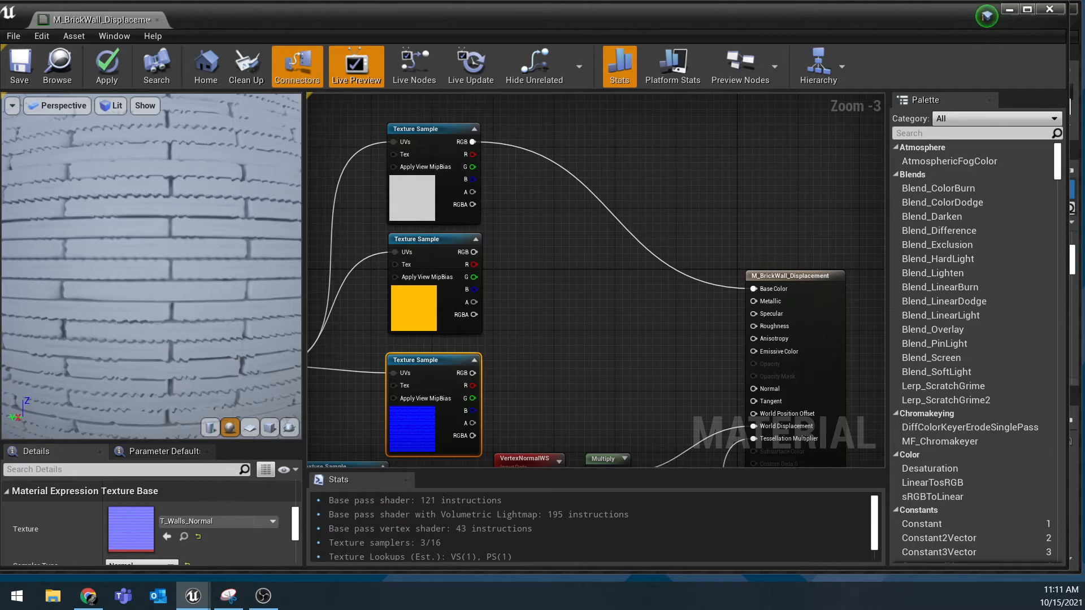
- Connect the AORM sample's red channel to Ambient Occlusion and green channel to Roughness, and the normal sample's RGB to Normal
drag(474, 265, 742, 409)
scroll(717, 368, down, 1)
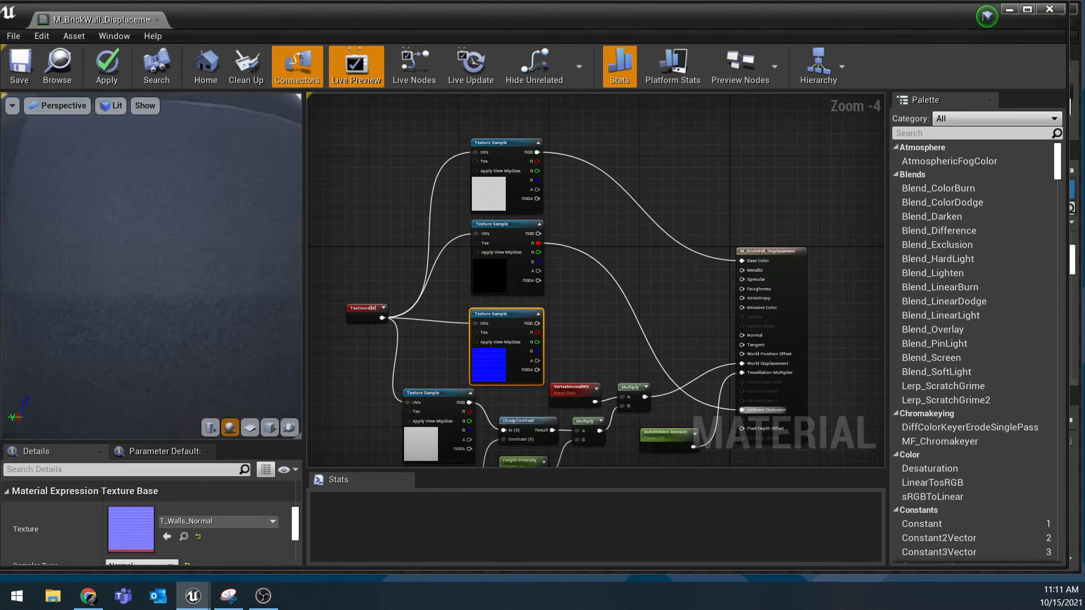
drag(538, 252, 742, 289)
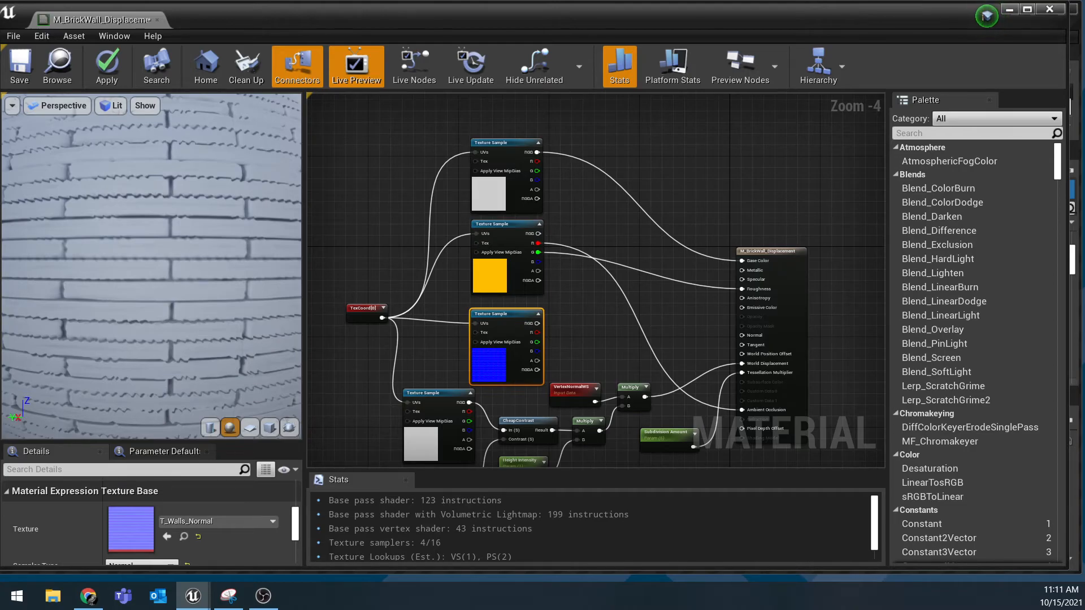
drag(537, 323, 754, 346)
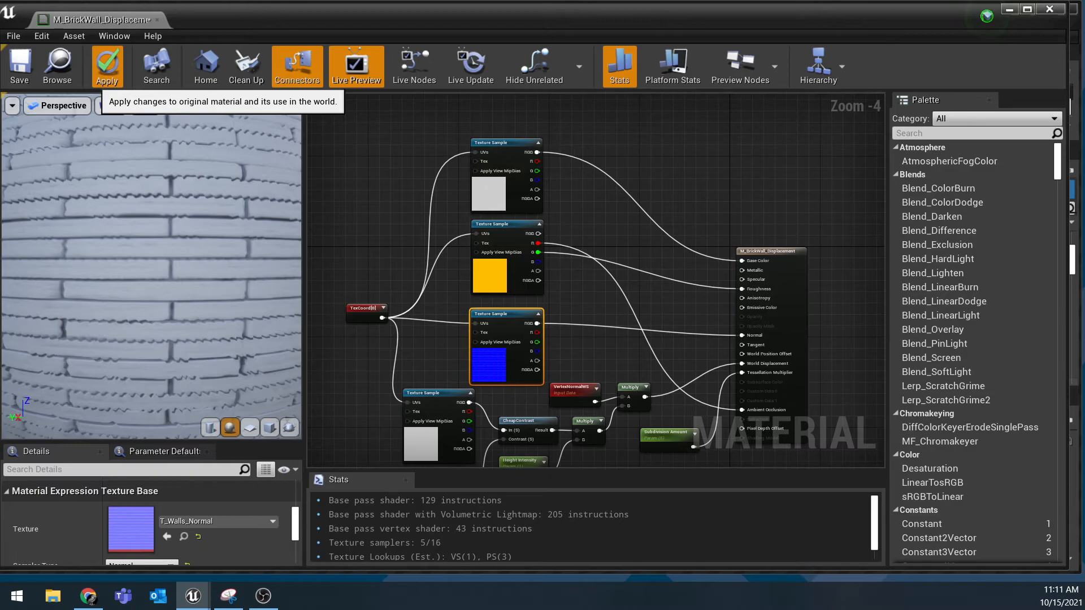
- Apply and save the material, and move its editor window aside to reveal the level
click(106, 66)
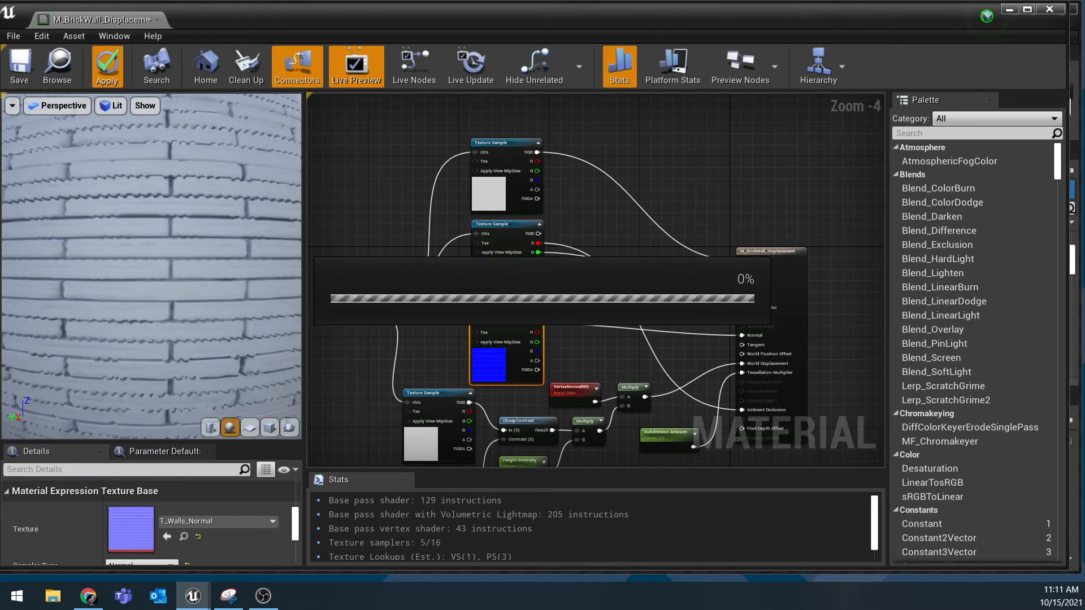
click(20, 66)
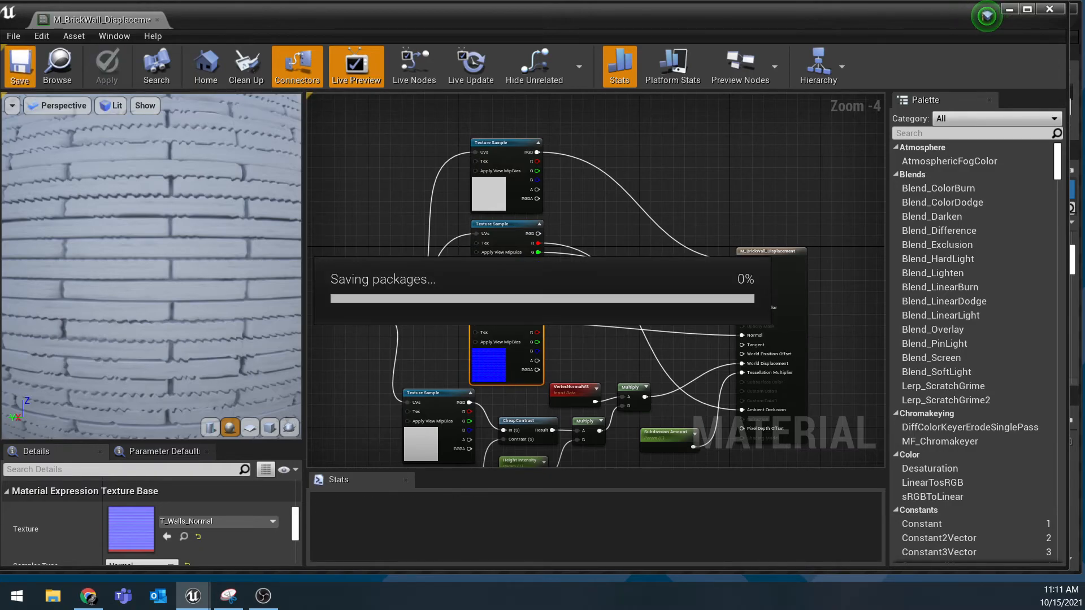
drag(277, 17, 1084, 171)
- Examine the displaced brickwork on the corner wall in the level, up close, along its edge and from farther back
right_drag(488, 239, 479, 208)
key(w)
key(d)
key(a)
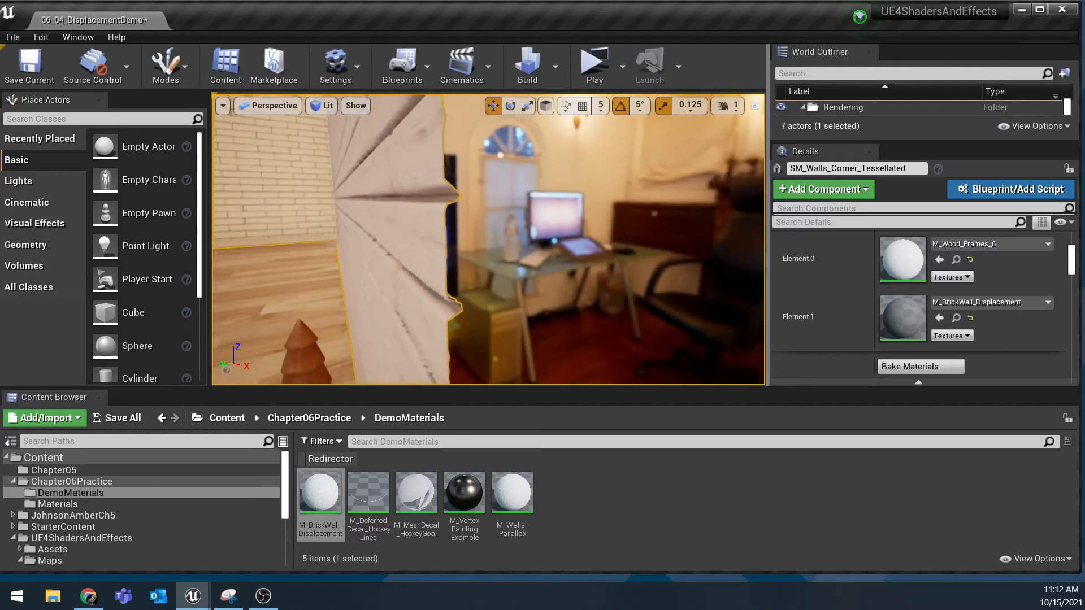
key(a)
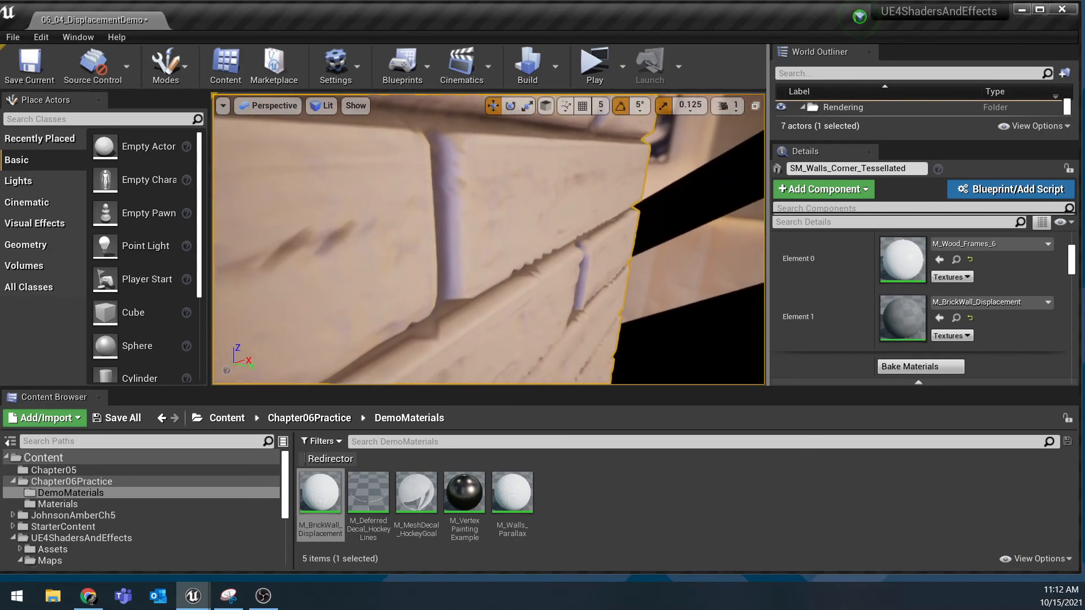
right_drag(488, 239, 471, 207)
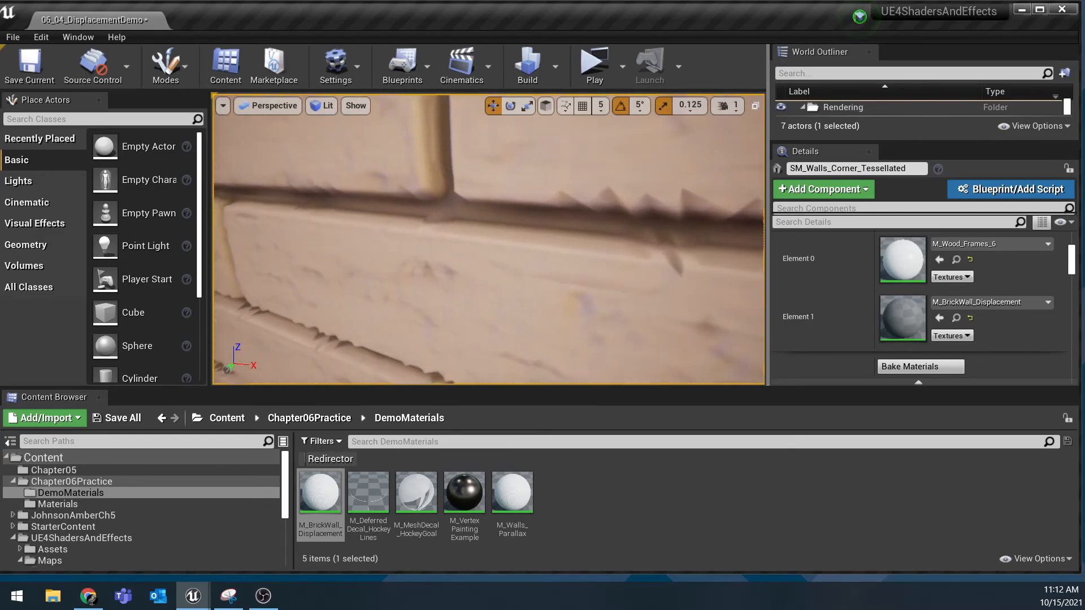
scroll(488, 238, down, 3)
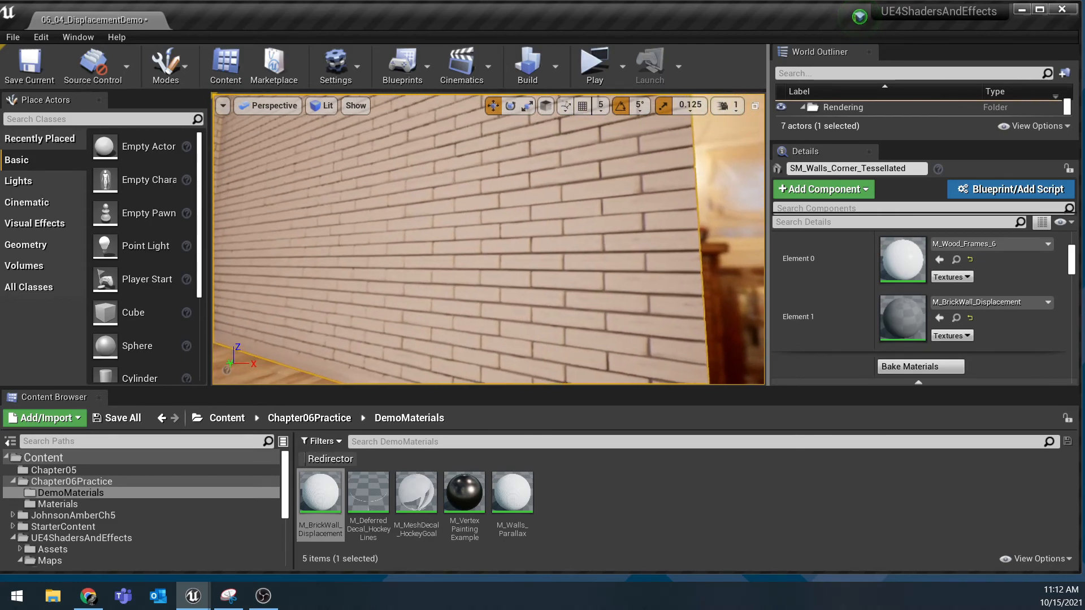
scroll(488, 238, up, 3)
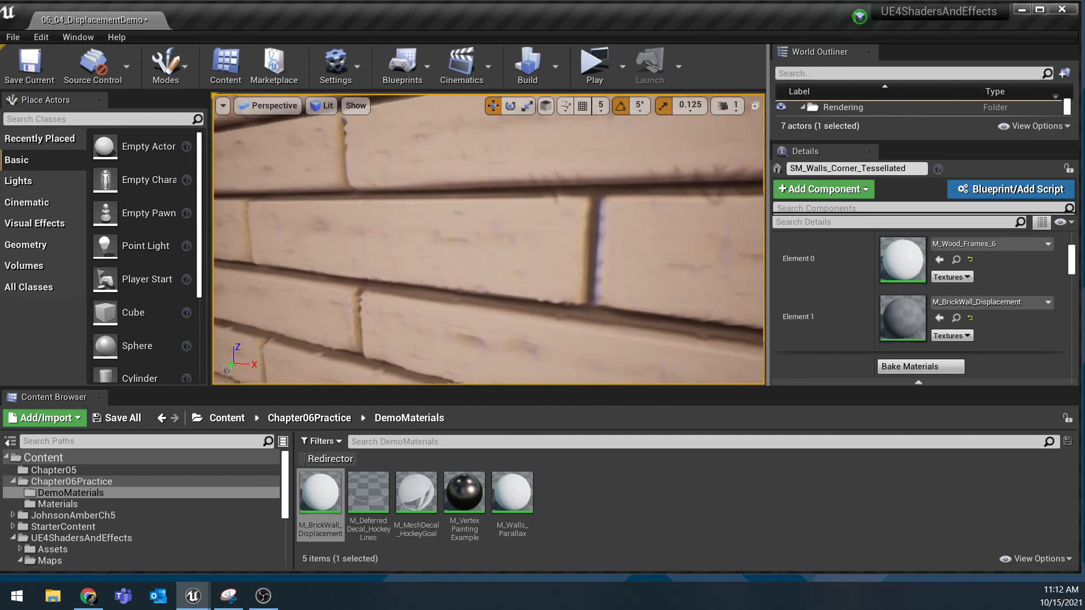
scroll(488, 239, down, 2)
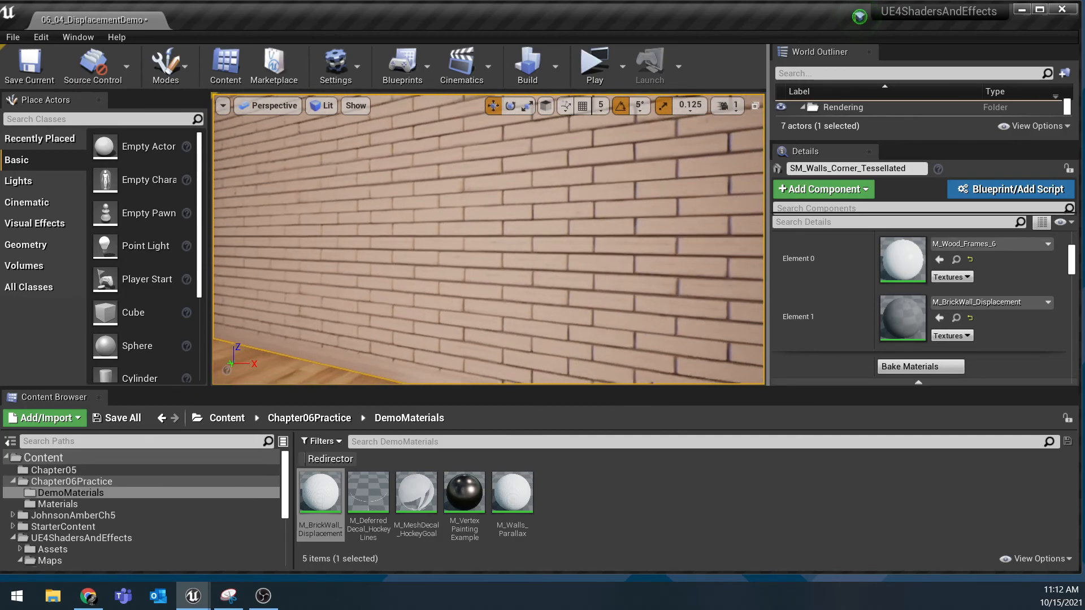
mouse_move(488, 239)
right_down()
mouse_move(502, 249)
mouse_move(395, 245)
mouse_move(644, 238)
mouse_move(491, 239)
right_up()
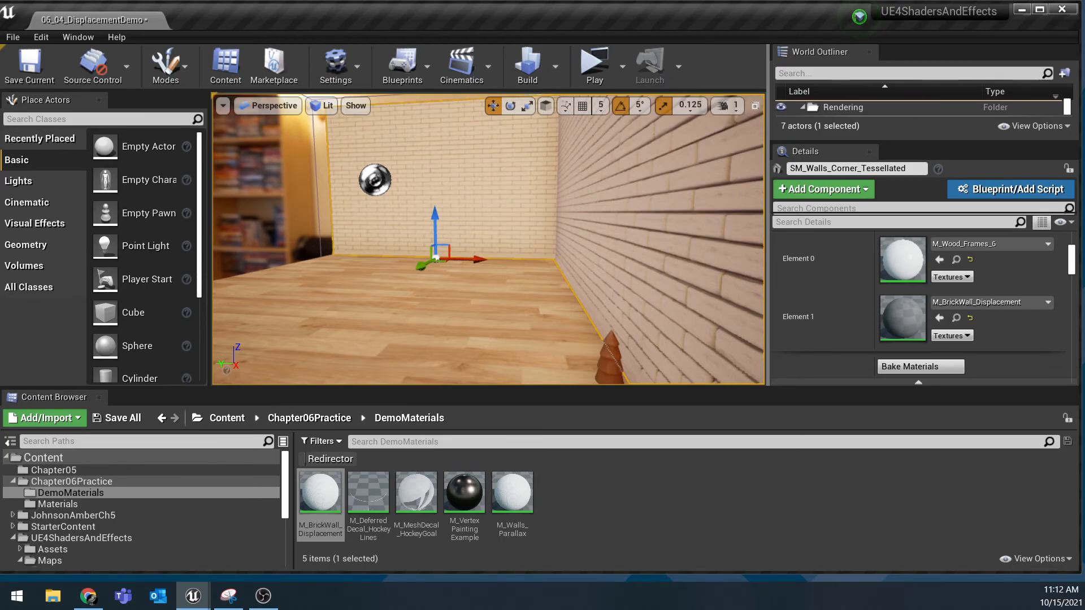
right_drag(488, 238, 596, 260)
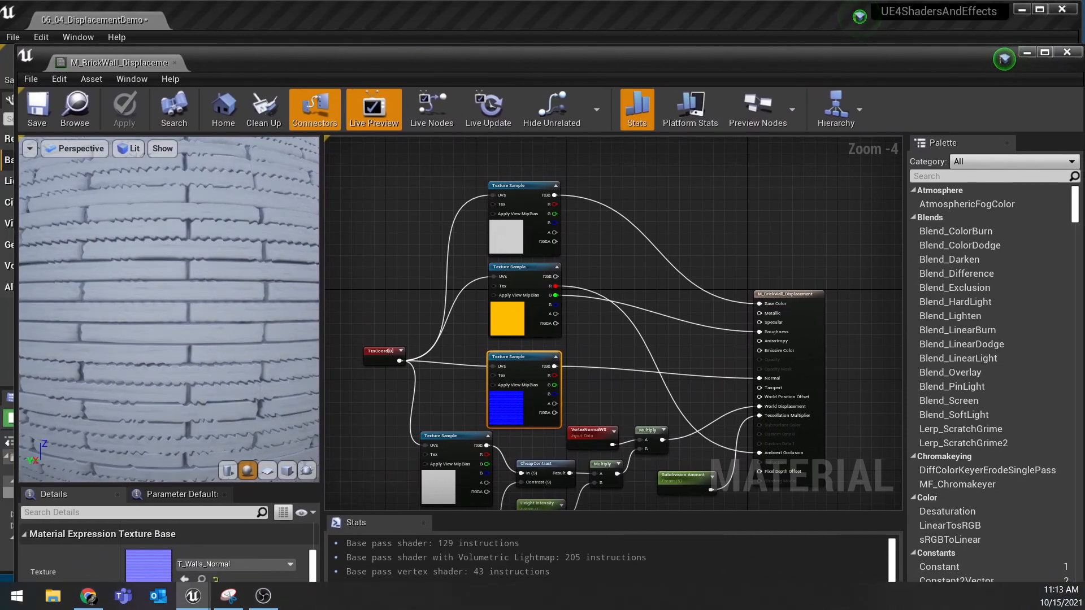
key(alt+Tab)
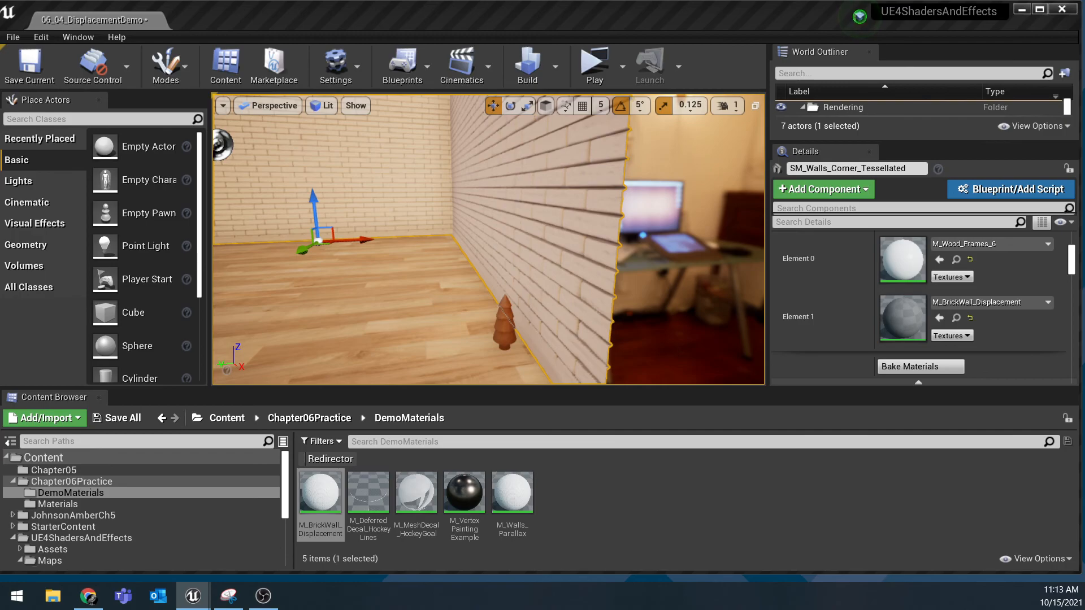
key(alt+Tab)
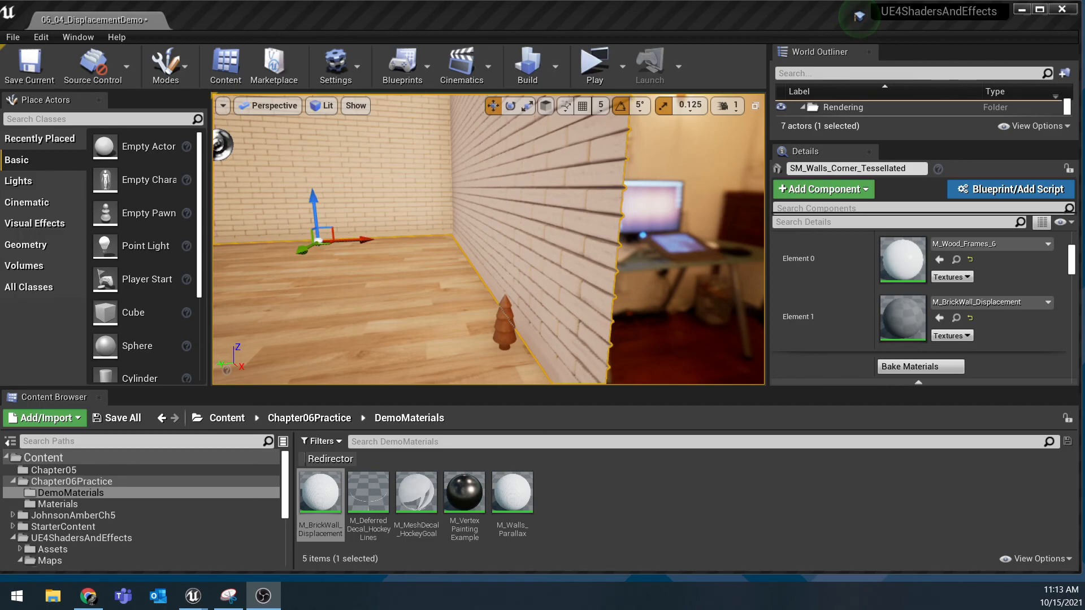
right_drag(488, 239, 488, 139)
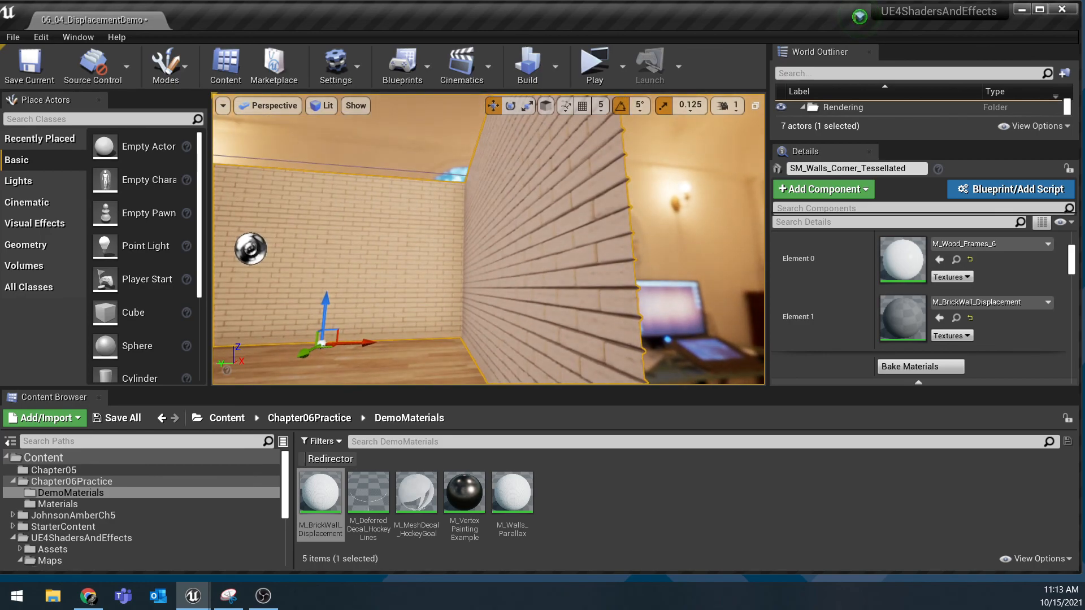